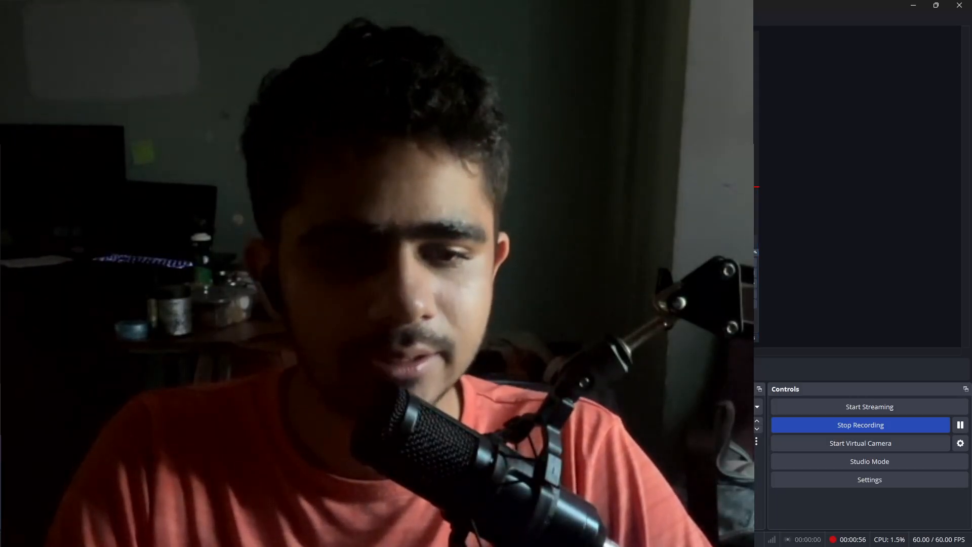
- Shrink the webcam source into the corner of the OBS preview and move the windows covering the Miro board to the other display
left_click_drag(635, 344, 228, 144)
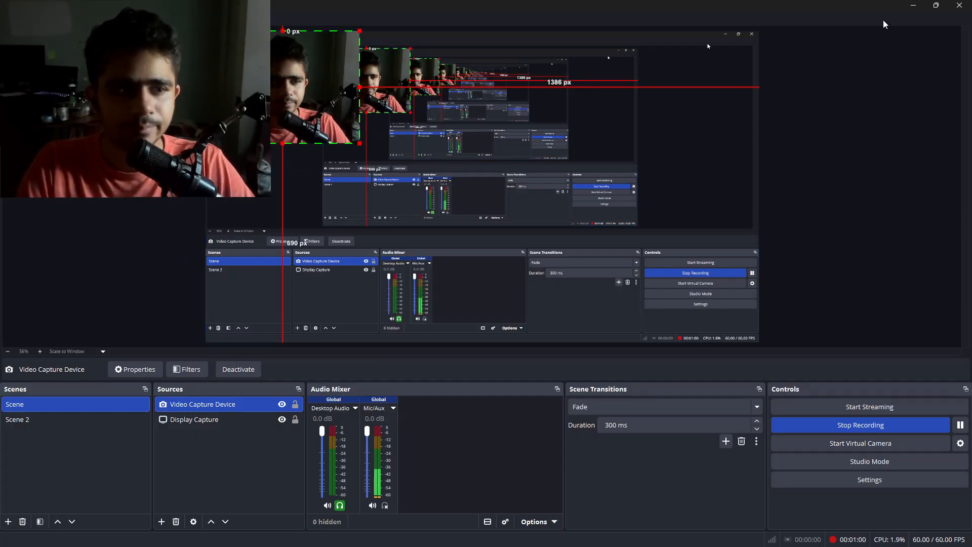
left_click_drag(640, 4, 1, 33)
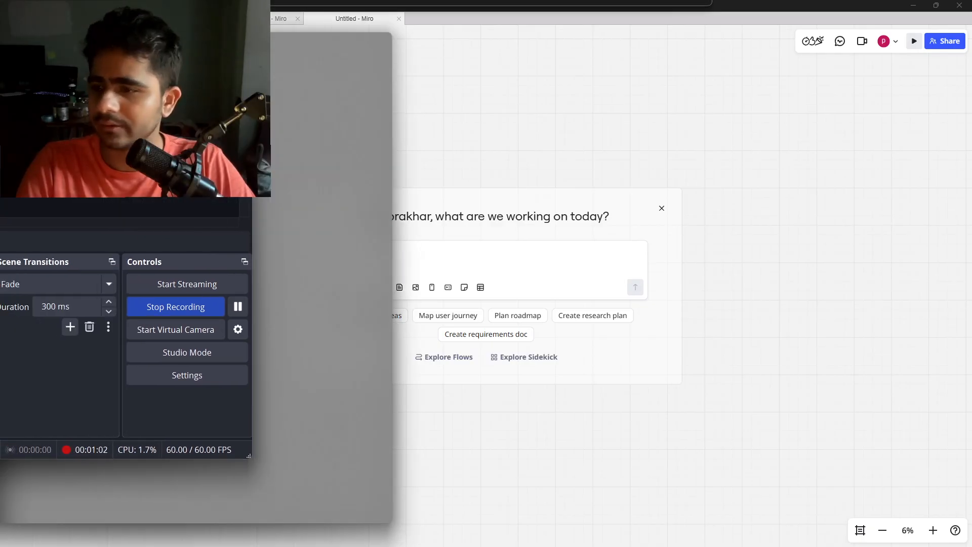
left_click_drag(51, 104, 0, 51)
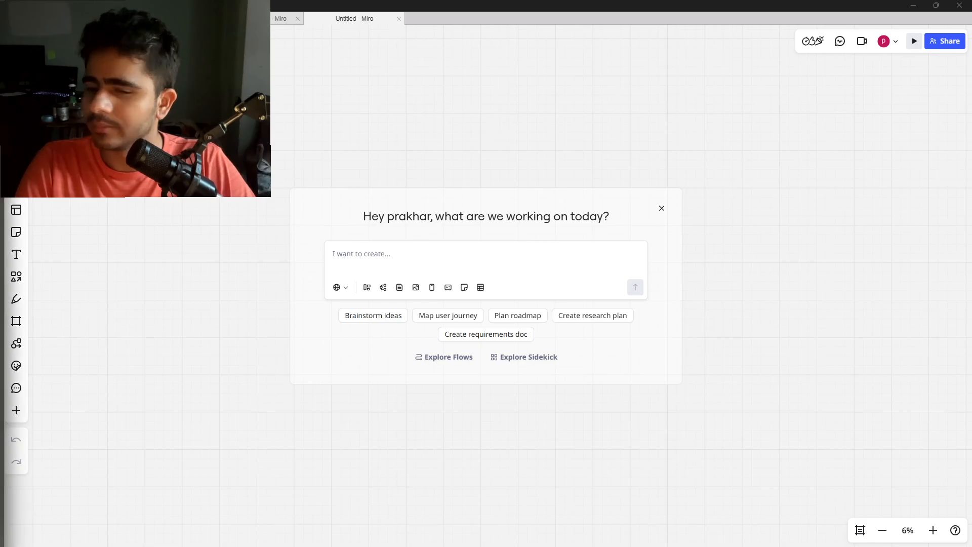
- Switch to the browser window with the FIFA project page, move it to this display and maximize it
key("alt+Tab")
key("alt+Tab")
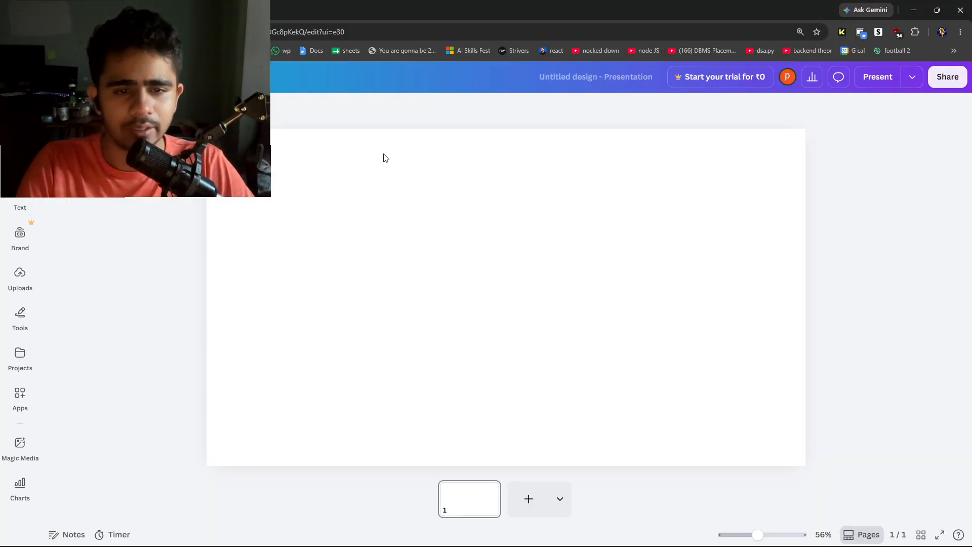
key("alt+Tab")
key("alt+Tab")
key("alt+Tab")
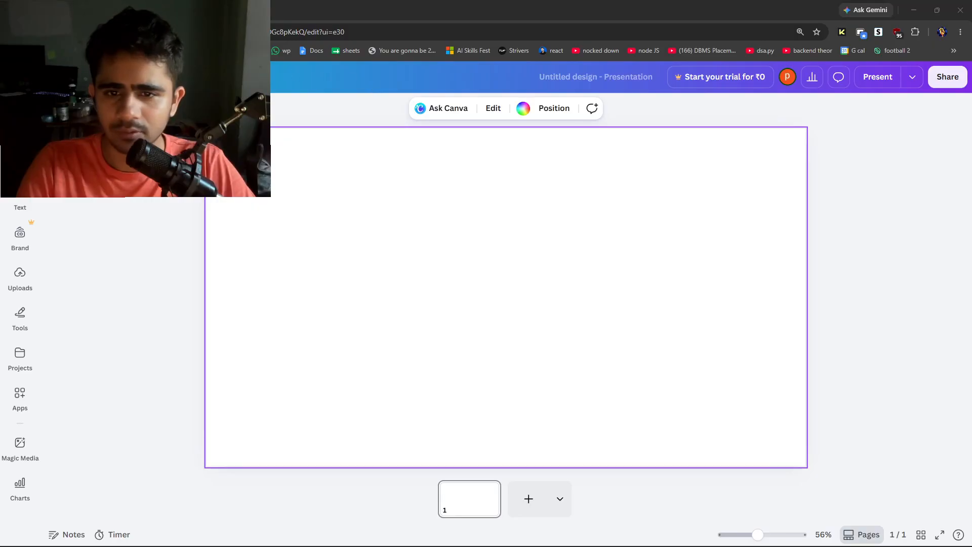
key("super+Right")
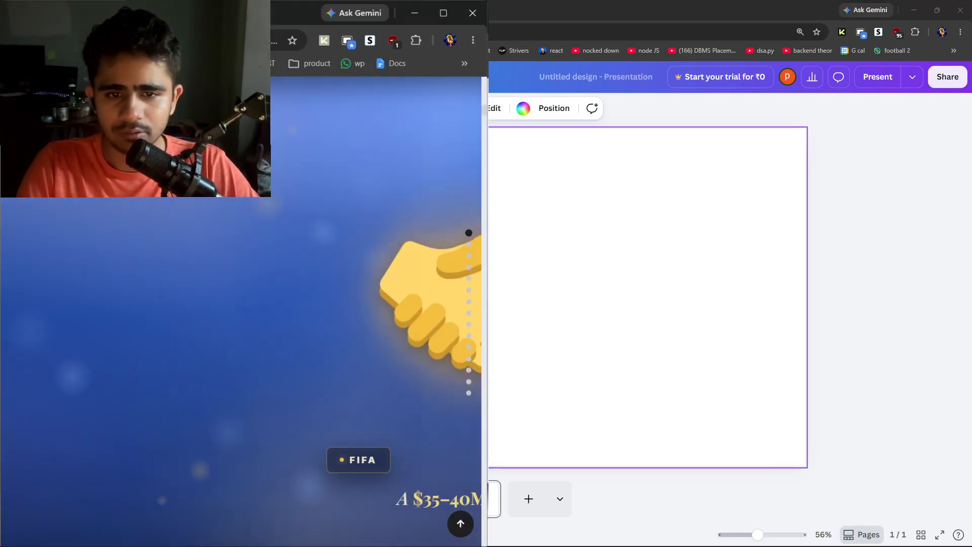
key("super+Right")
key("super+Up")
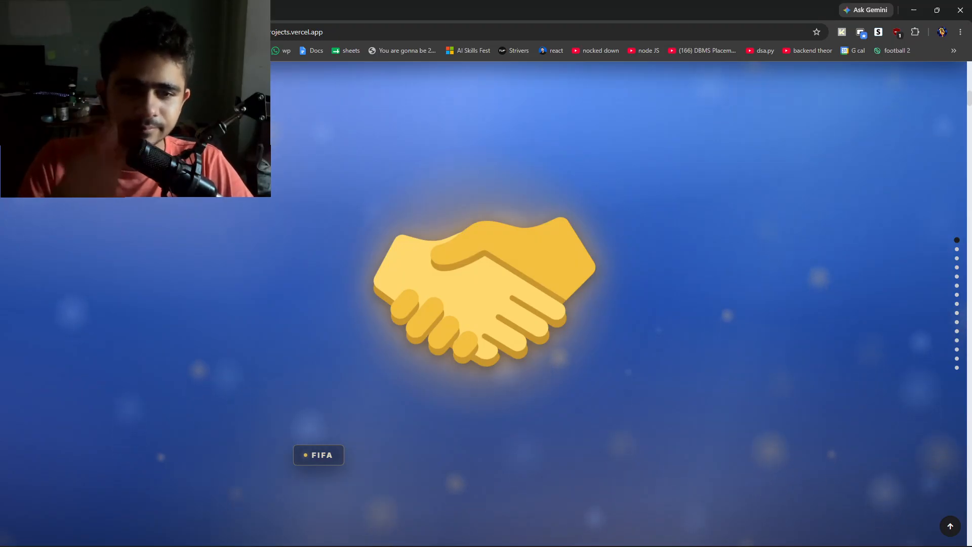
- Minimize the FIFA project page and switch to the untitled Miro board
key("super+Down")
key("super+Down")
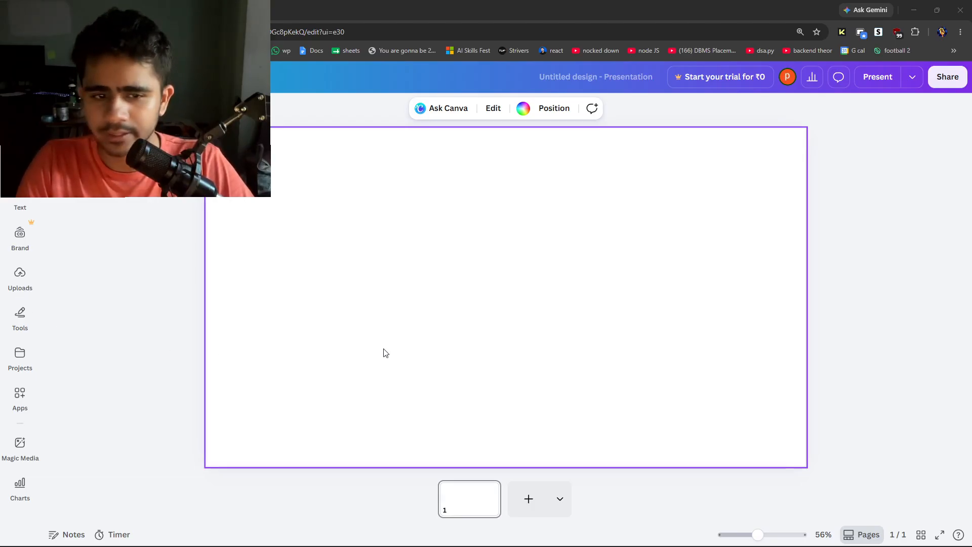
key("alt+Tab")
key("alt+Tab")
key("alt+Tab")
key("alt+Tab")
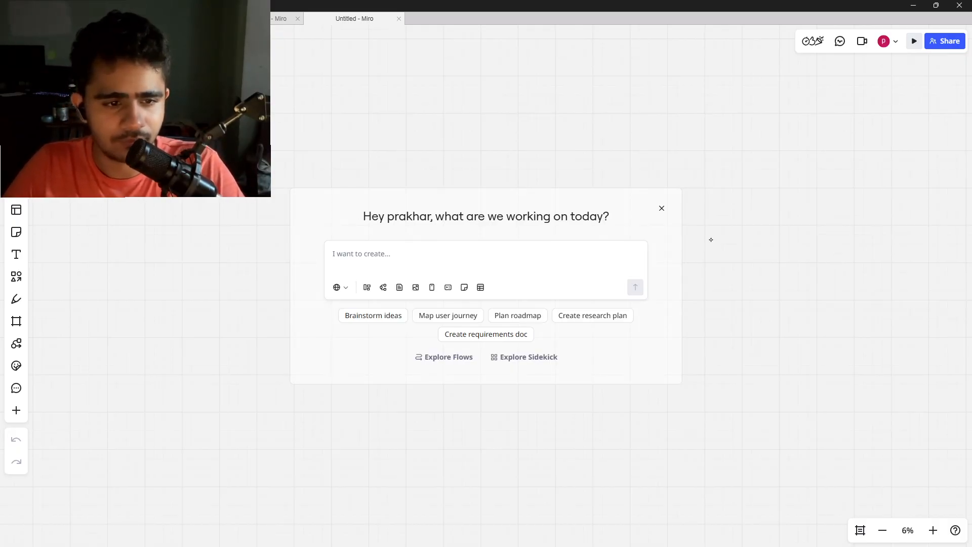
- Try to launch the HuionTablet app from the system search
key("super")
type("HUionTablet")
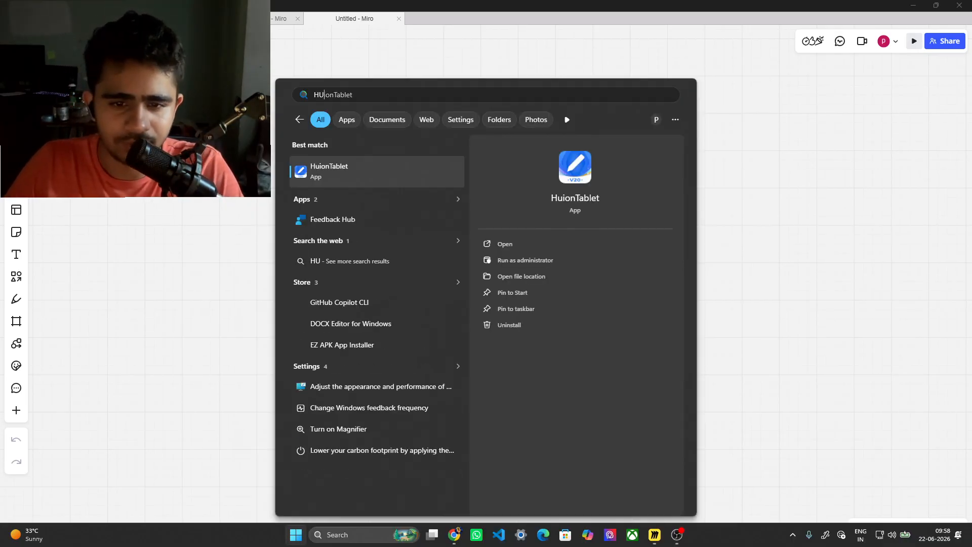
key("Return")
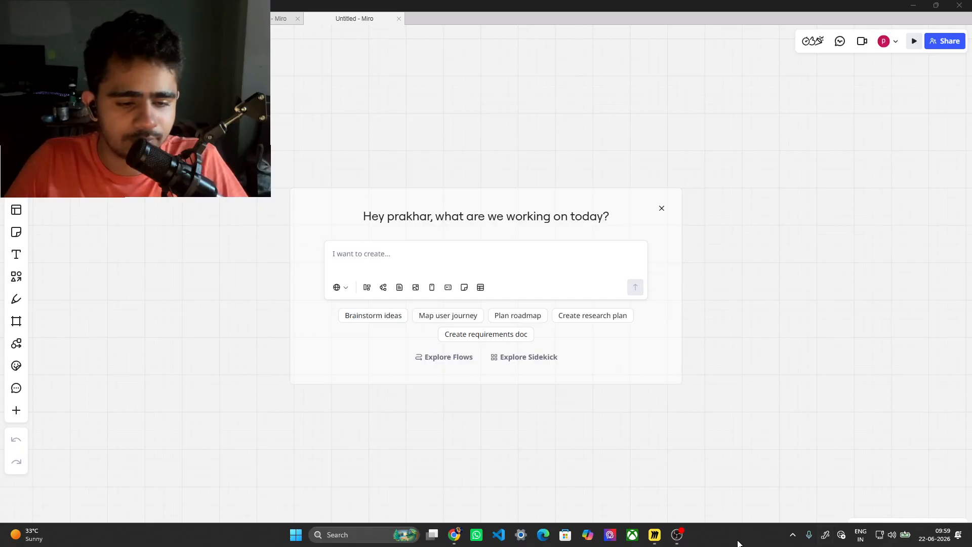
- Minimize the open windows to reveal the desktop and refresh it
left_click(913, 5)
left_click(913, 4)
right_click(536, 210)
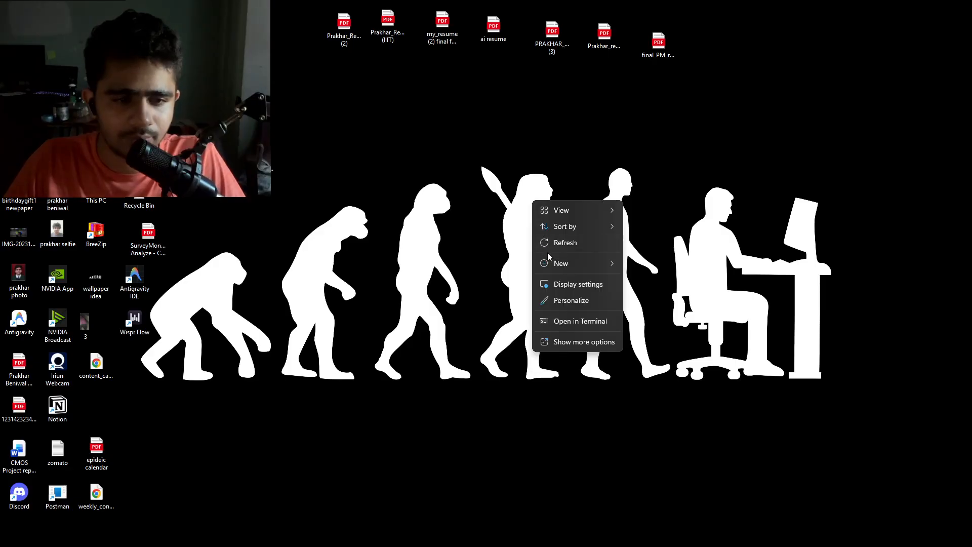
left_click(549, 245)
- Launch the HuionTablet app and open the HS64 device
key("super")
type("huion")
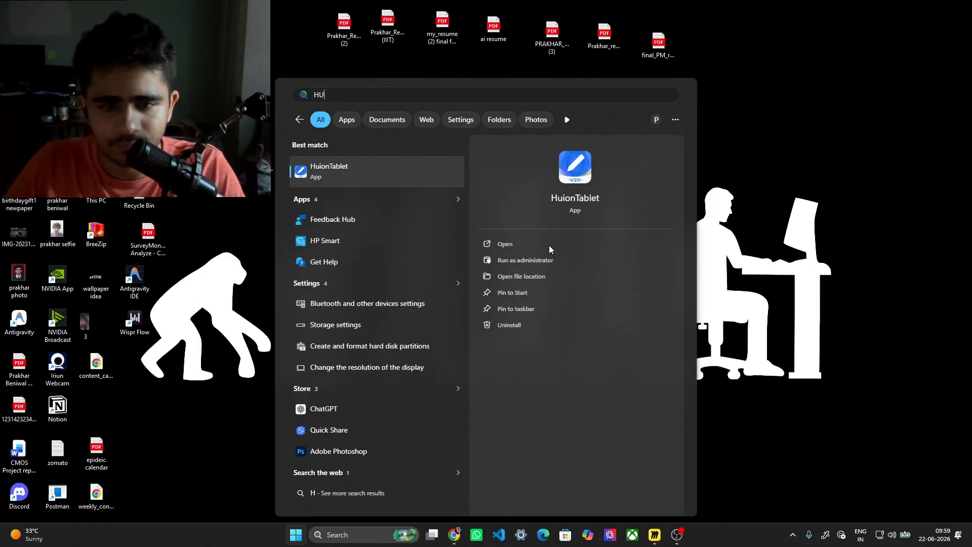
key("Return")
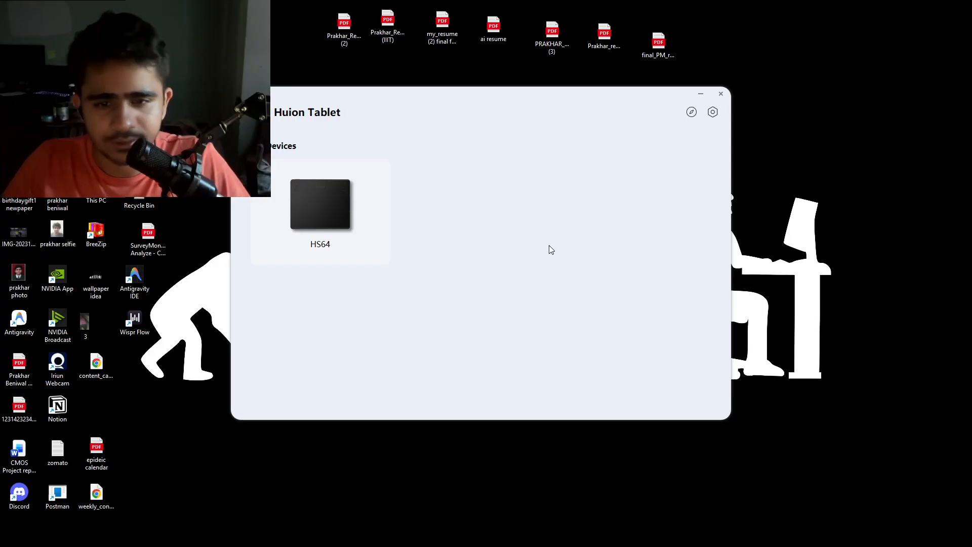
left_click(320, 207)
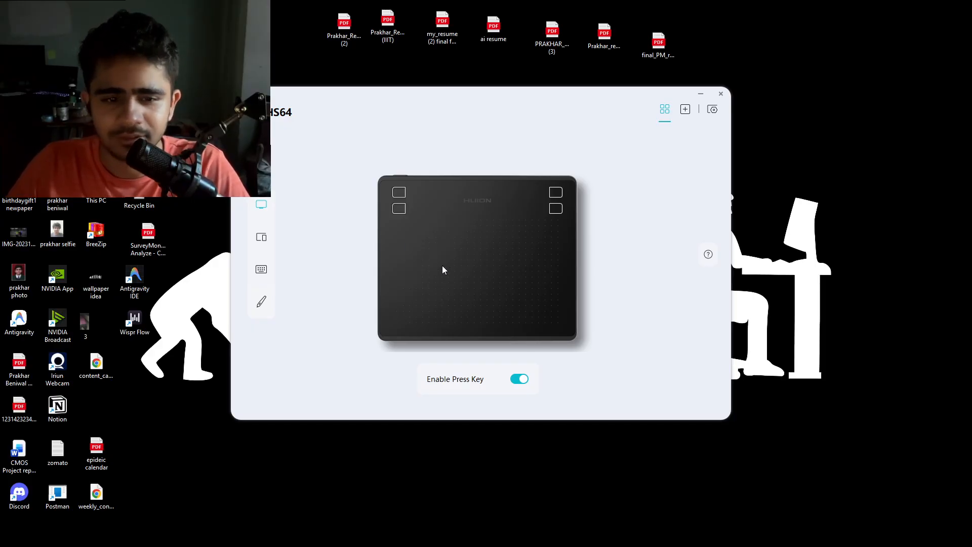
- Examine the HS64 press key, working area, virtual keyboard and pen pressure settings
left_click(400, 210)
left_click(453, 292)
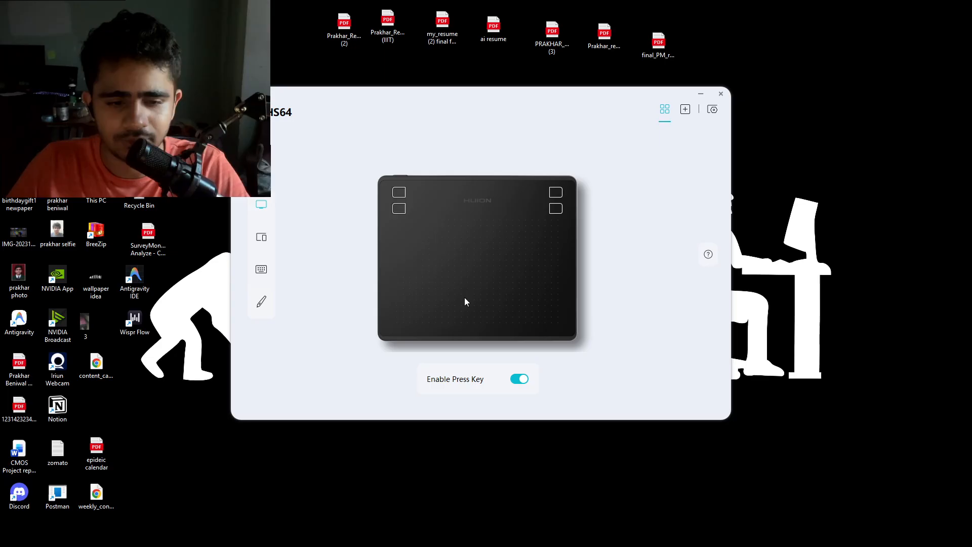
left_click(261, 237)
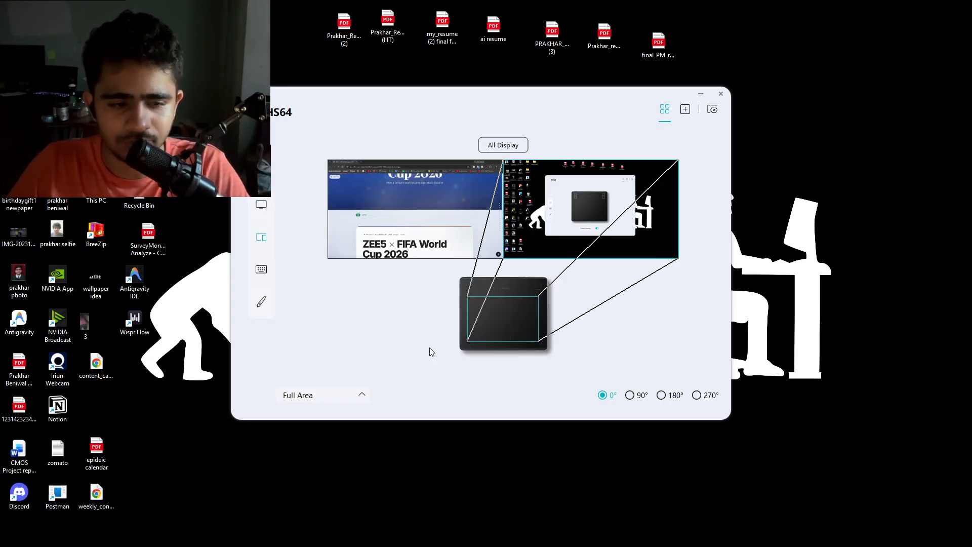
left_click(261, 271)
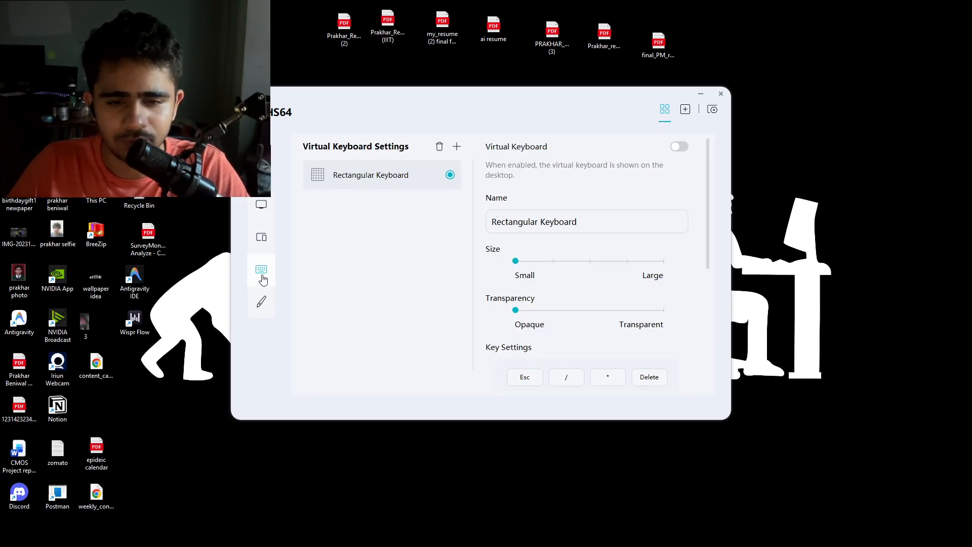
left_click(267, 223)
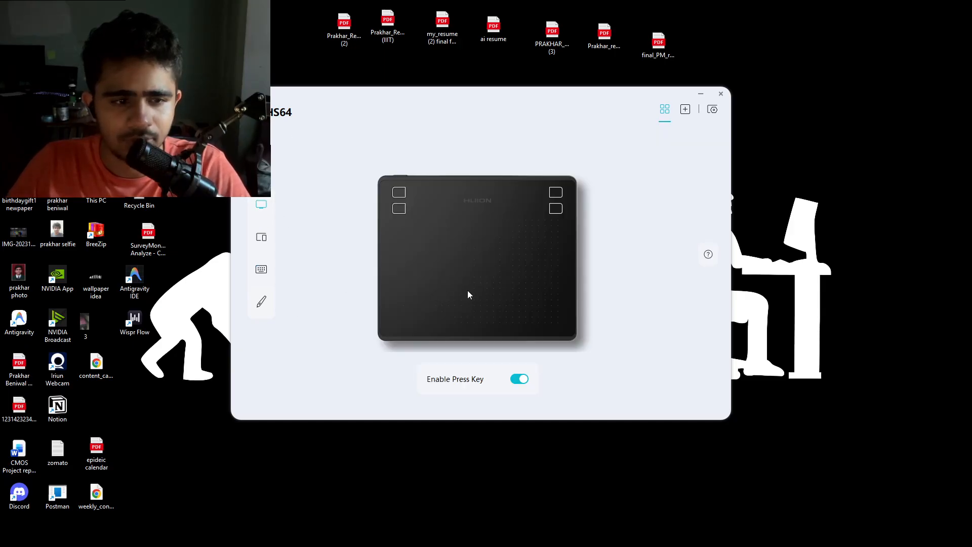
left_click(261, 302)
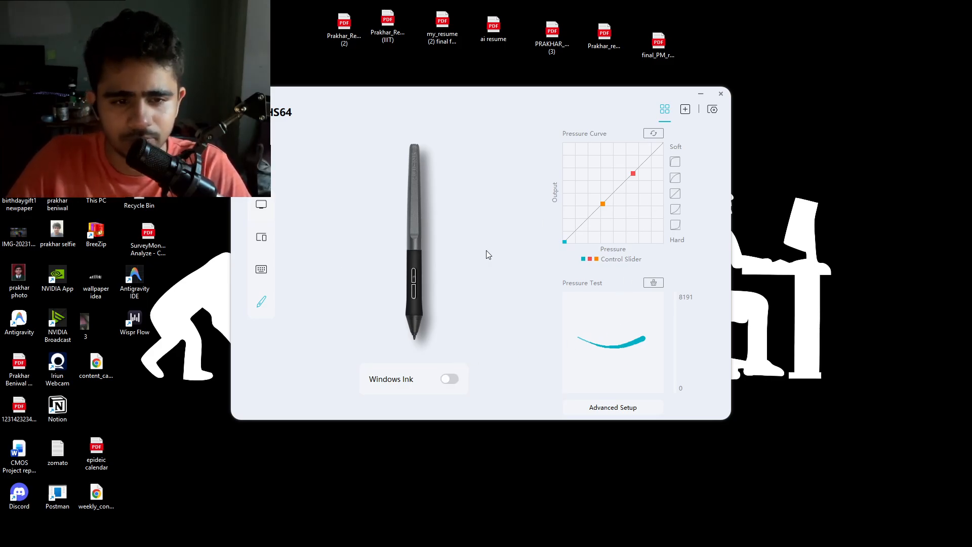
- Return to the untitled Miro board and dismiss its creation prompt
key("alt+Tab")
key("alt+Tab")
key("alt+Tab")
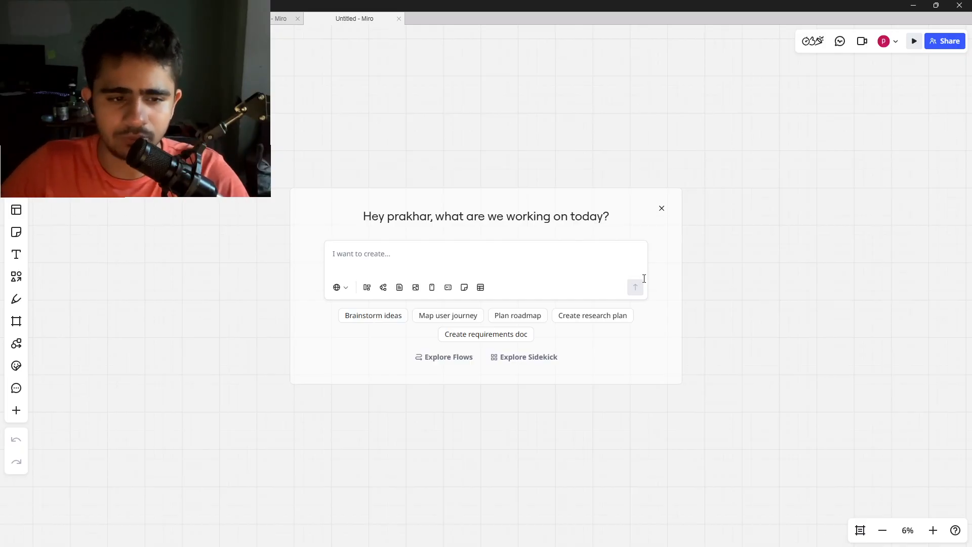
left_click(661, 209)
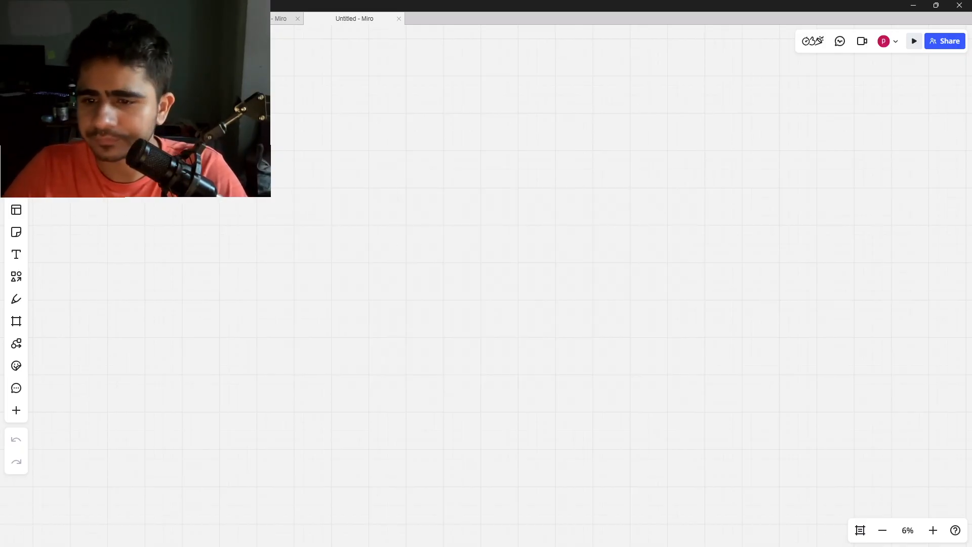
- Activate the Pen tool with the light pink colour preset
left_click(16, 299)
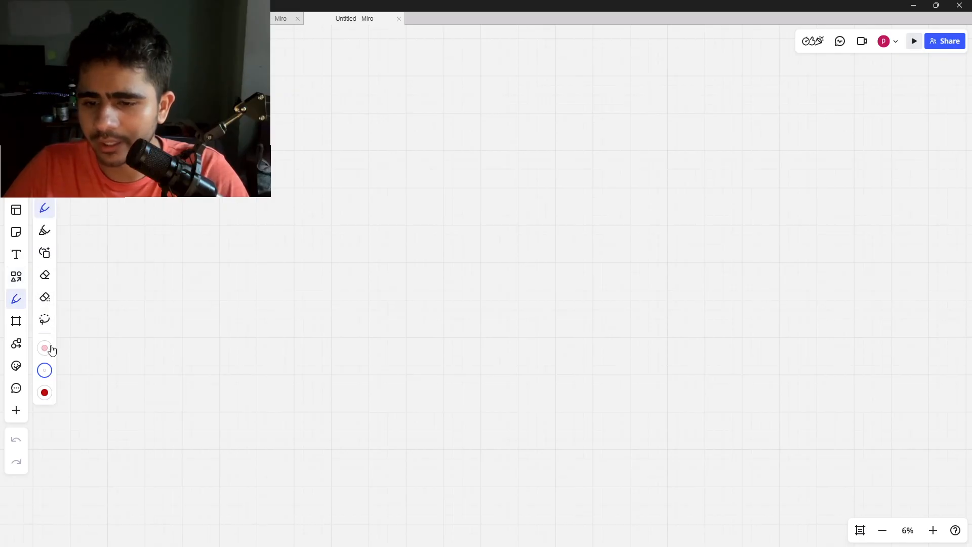
left_click(45, 371)
left_click(45, 348)
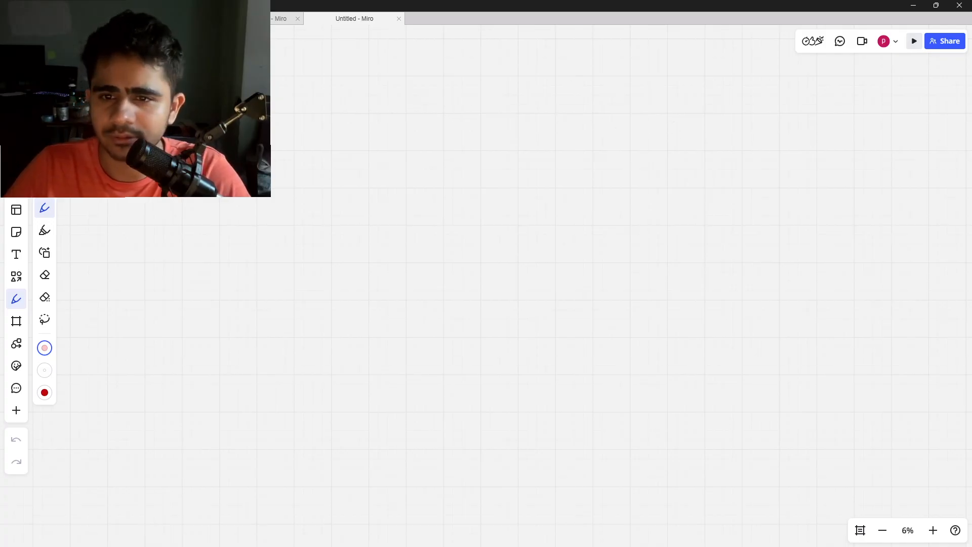
- Set the board's background color to Dark Gray
left_click(113, 41)
mouse_move(177, 74)
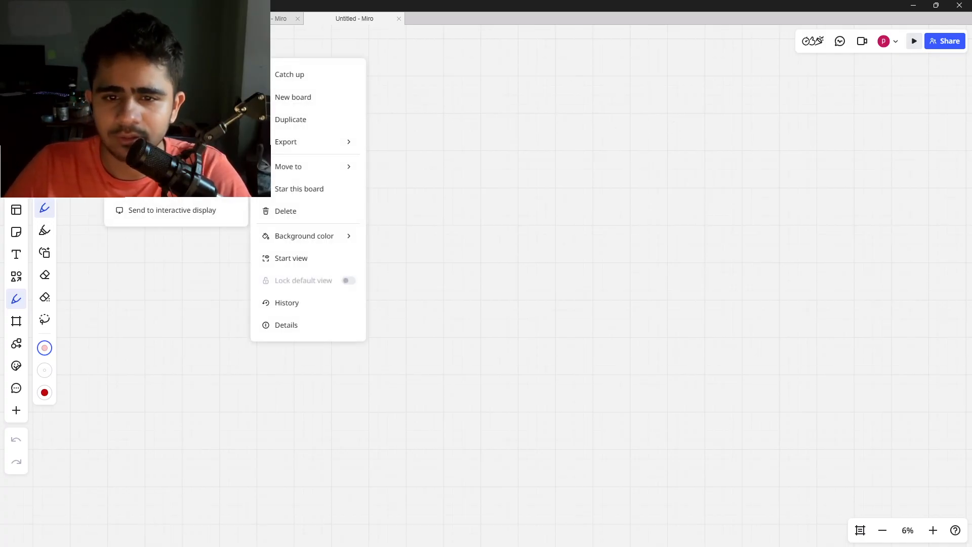
mouse_move(330, 237)
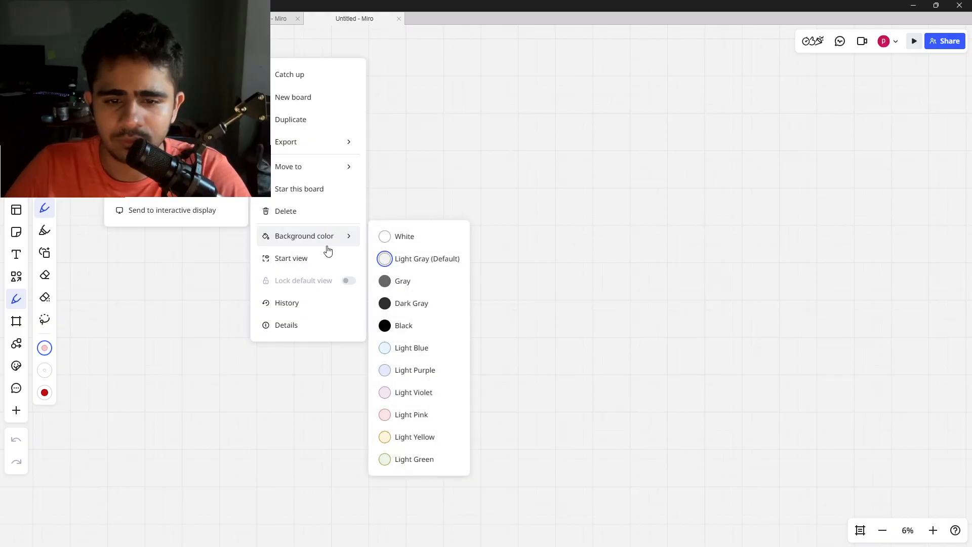
left_click(405, 284)
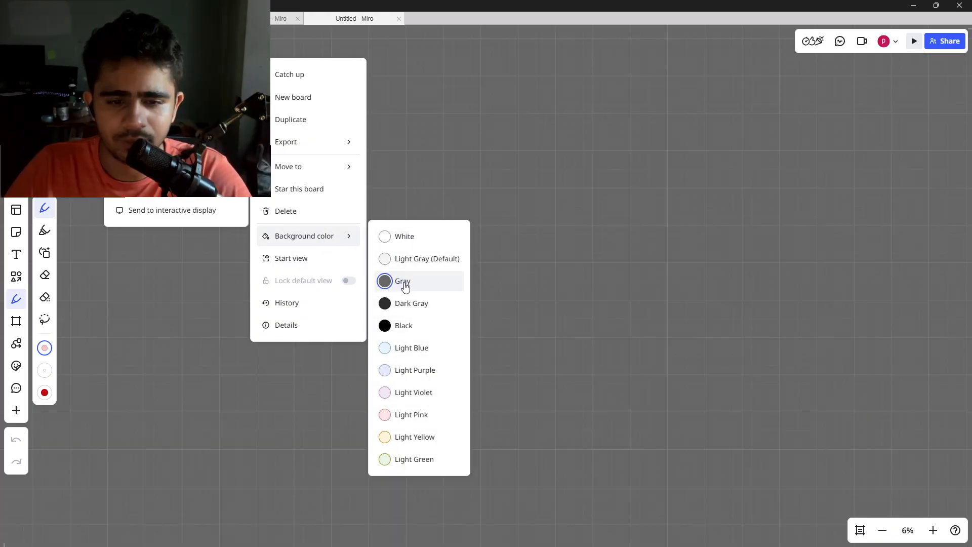
left_click(416, 310)
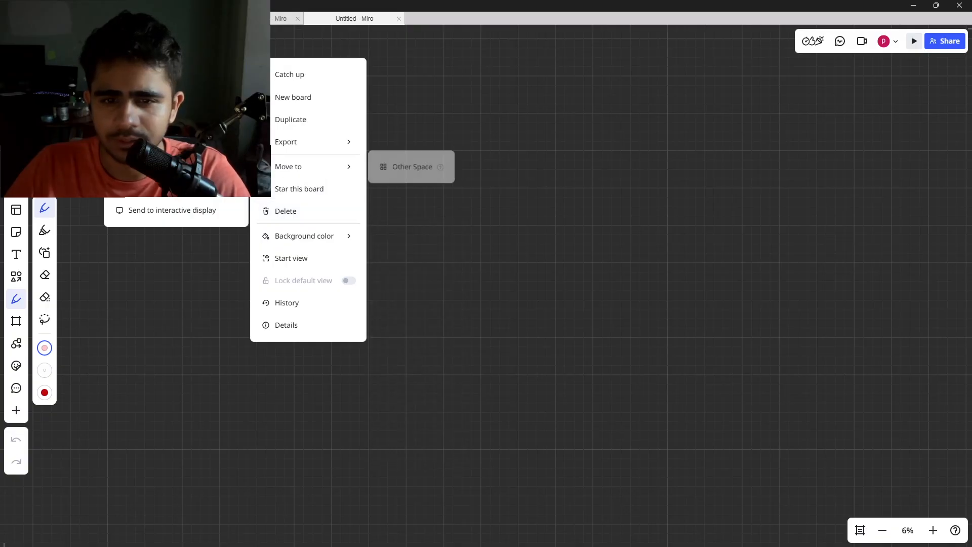
- Show the board in full screen
mouse_move(178, 119)
mouse_move(177, 97)
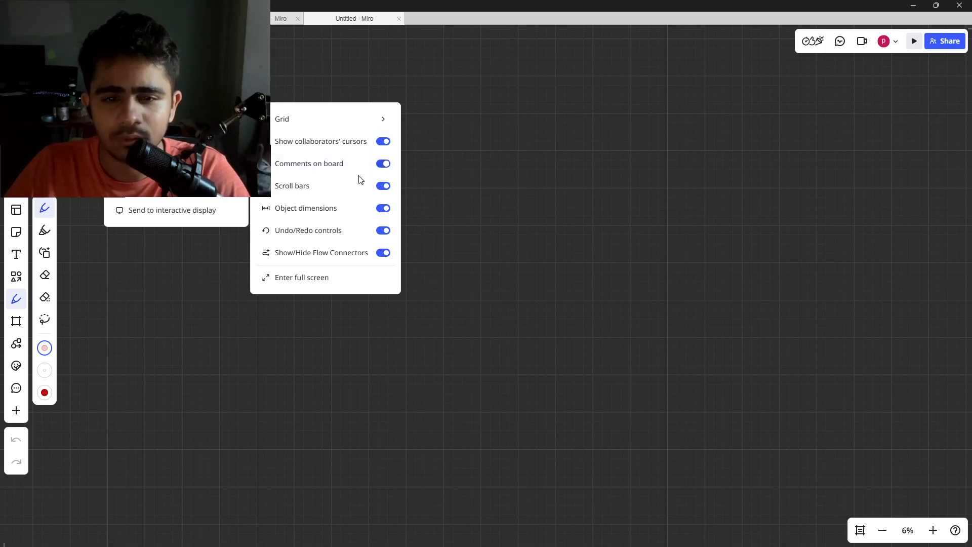
left_click(319, 276)
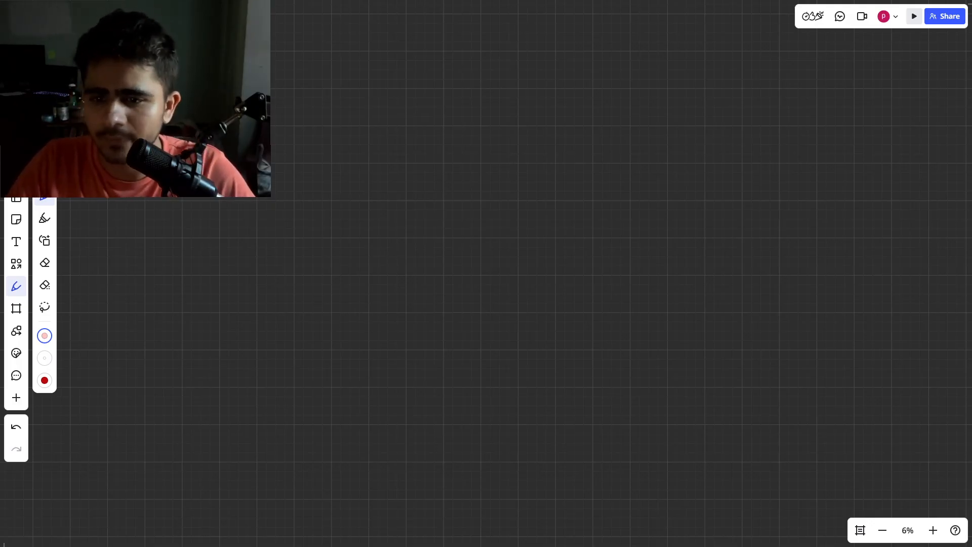
- Set the board's zoom level to 100%
key("e")
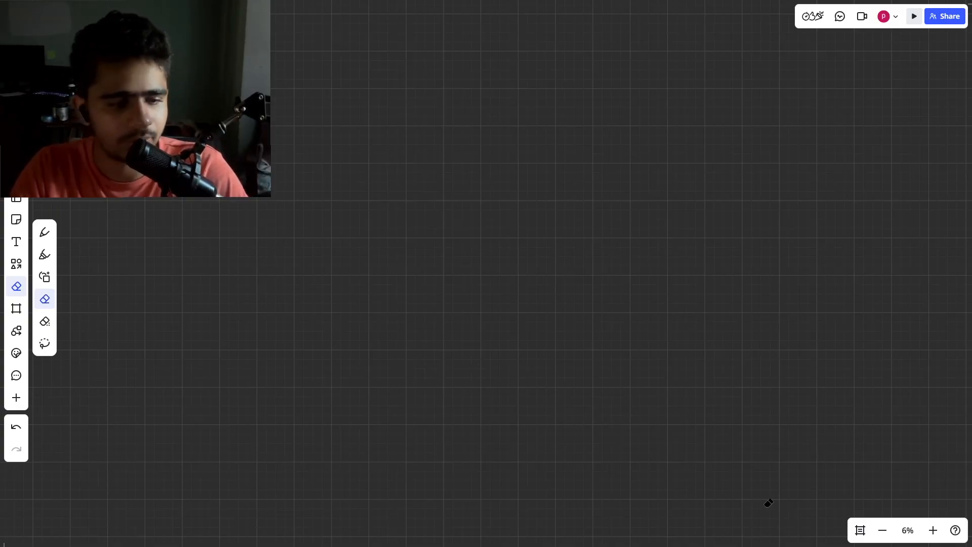
left_click(907, 531)
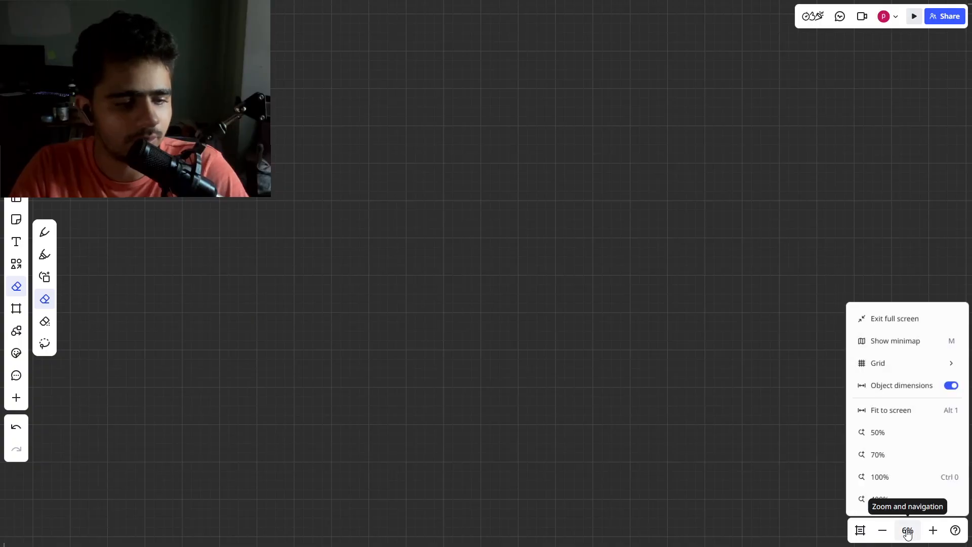
left_click(905, 486)
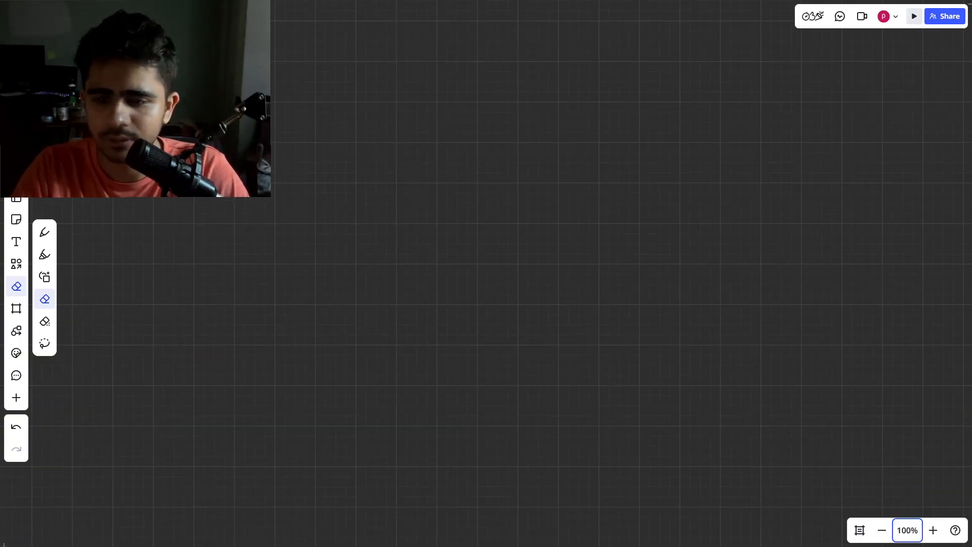
- Handwrite the heading "FIFA" near the top of the board with the light pink pen and underline it
left_click(44, 232)
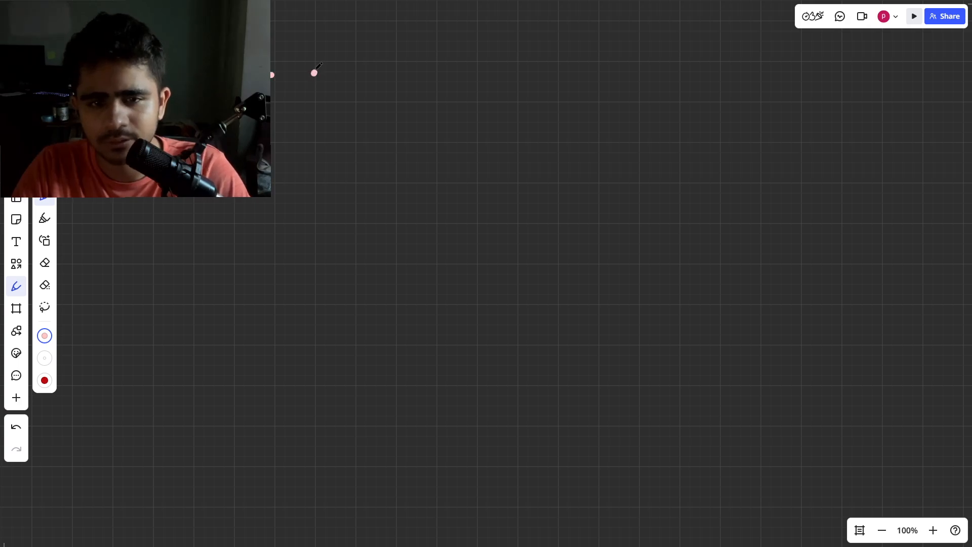
mouse_move(314, 73)
left_mouse_down()
mouse_move(348, 58)
mouse_move(338, 77)
left_mouse_up()
left_click(352, 67)
mouse_move(349, 77)
left_mouse_down()
mouse_move(344, 97)
mouse_move(381, 54)
mouse_move(376, 72)
left_mouse_up()
mouse_move(387, 95)
left_mouse_down()
mouse_move(403, 60)
mouse_move(408, 94)
left_mouse_up()
left_click_drag(388, 84, 410, 77)
left_click_drag(283, 105, 414, 110)
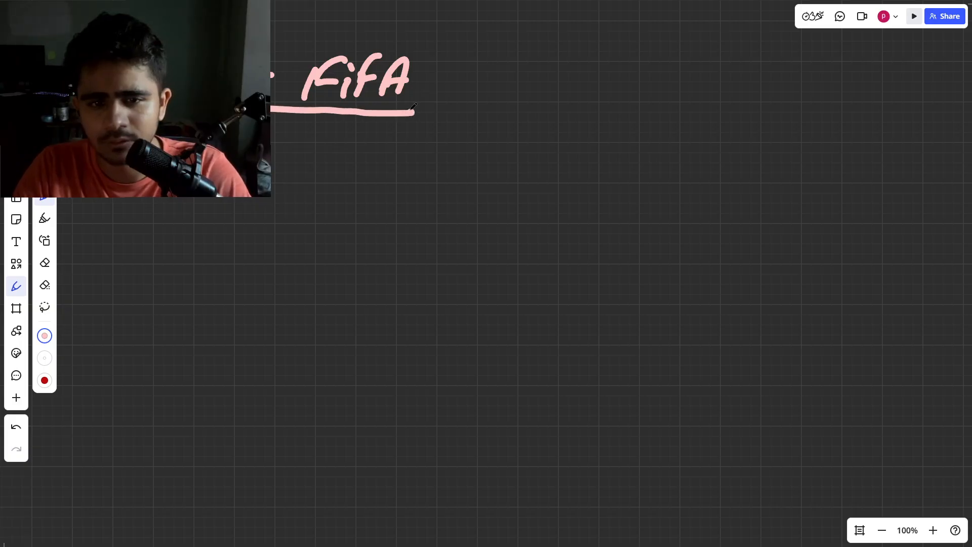
- Extend the FIFA heading by handwriting "- A case study" after it with the light pink pen
mouse_move(473, 79)
left_mouse_down()
mouse_move(496, 63)
mouse_move(544, 97)
left_mouse_up()
mouse_move(563, 81)
left_mouse_down()
mouse_move(555, 96)
mouse_move(573, 97)
left_mouse_up()
left_click_drag(597, 79, 580, 101)
mouse_move(655, 76)
left_mouse_down()
mouse_move(634, 98)
mouse_move(733, 71)
mouse_move(737, 117)
left_mouse_up()
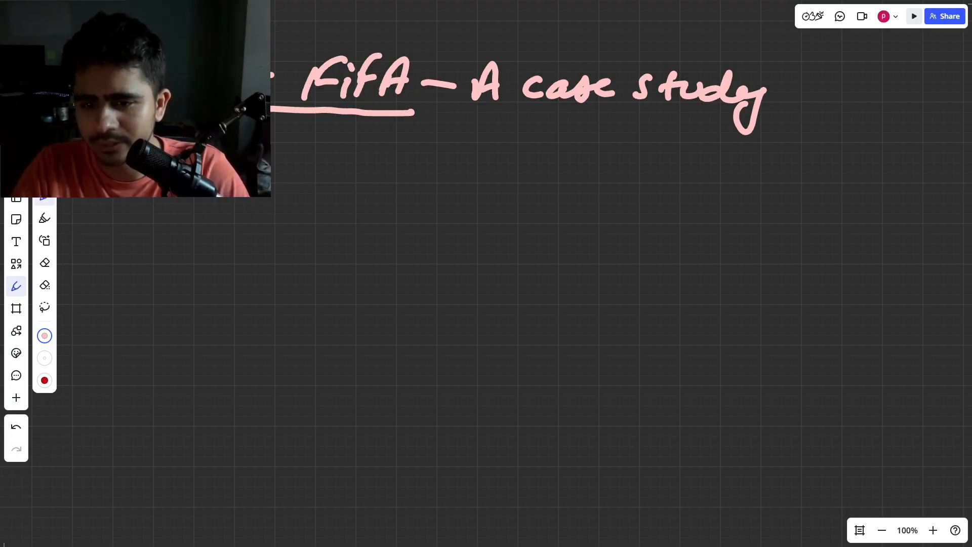
- Handwrite the pink numbered line "What is this case study" below the heading
left_click_drag(141, 194, 176, 198)
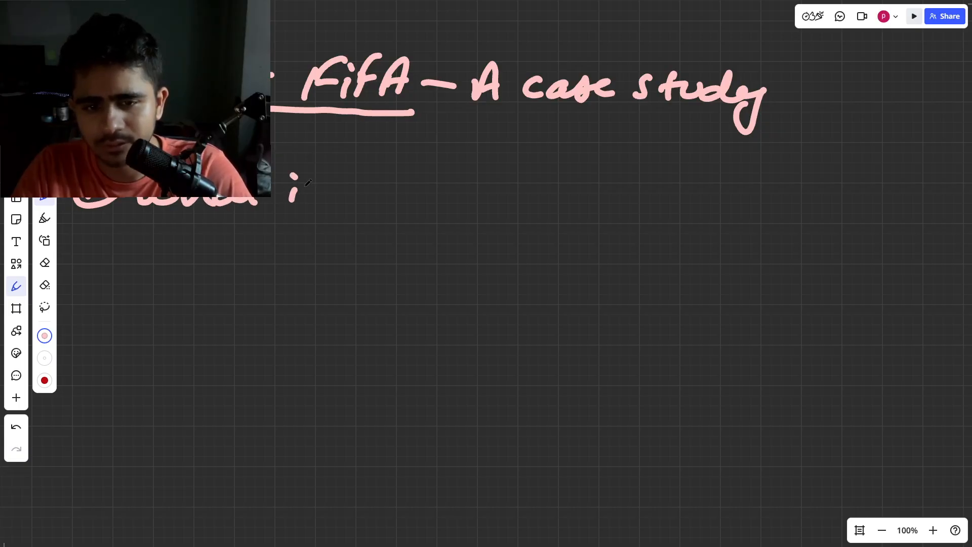
left_click_drag(307, 183, 293, 202)
left_click_drag(368, 174, 364, 205)
mouse_move(351, 188)
left_mouse_down()
mouse_move(375, 185)
mouse_move(423, 203)
mouse_move(434, 182)
mouse_move(436, 208)
left_mouse_up()
mouse_move(506, 183)
left_mouse_down()
mouse_move(505, 201)
mouse_move(548, 203)
left_mouse_up()
left_click_drag(566, 195, 596, 200)
mouse_move(661, 176)
left_mouse_down()
mouse_move(642, 197)
mouse_move(677, 201)
left_mouse_up()
mouse_move(670, 188)
left_mouse_down()
mouse_move(703, 181)
mouse_move(745, 197)
left_mouse_up()
mouse_move(755, 182)
left_mouse_down()
mouse_move(778, 177)
mouse_move(750, 203)
left_mouse_up()
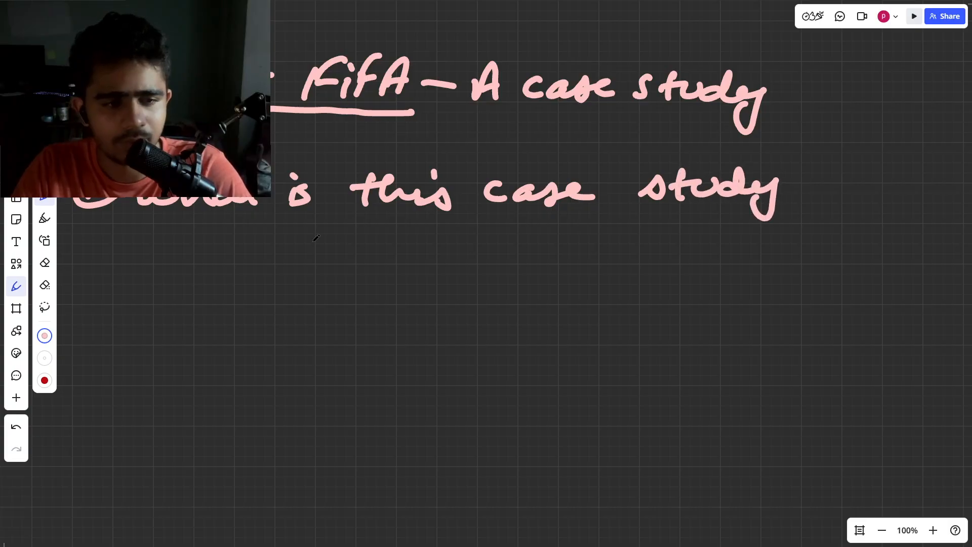
- Using the white pen, handwrite the arrow-bulleted items "RCA" and "Teardown" below the "What is this case study" line
left_click(44, 358)
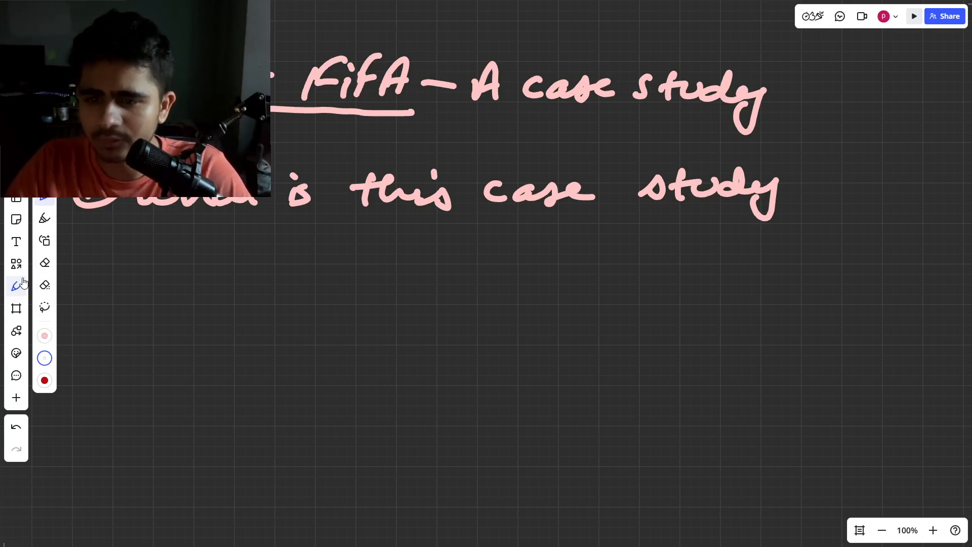
left_click(7, 287)
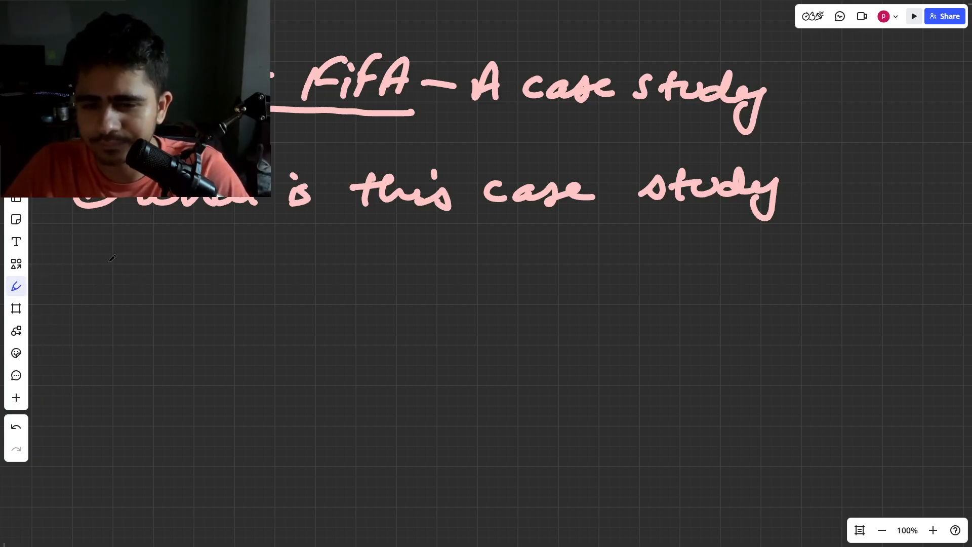
left_click_drag(73, 250, 185, 258)
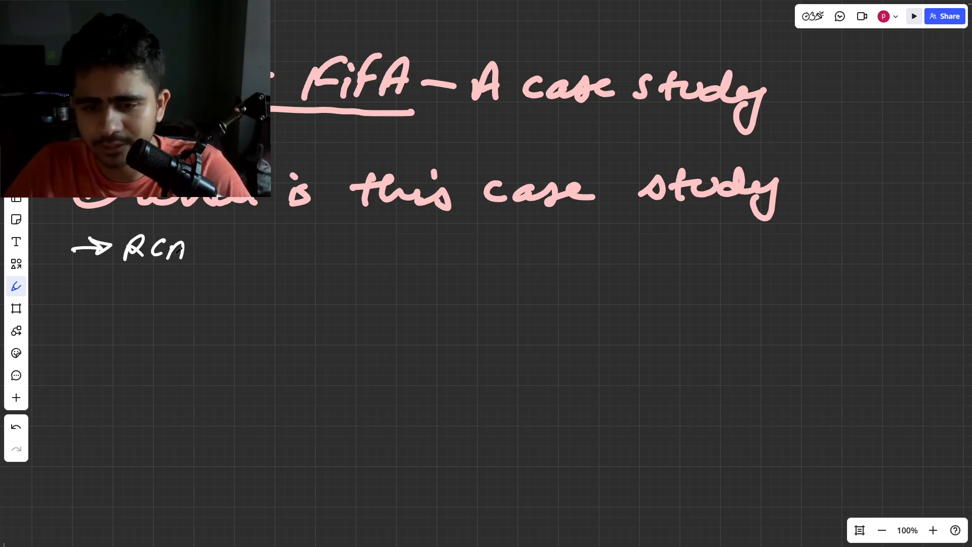
mouse_move(82, 283)
left_mouse_down()
mouse_move(152, 277)
mouse_move(132, 295)
left_mouse_up()
mouse_move(144, 289)
left_mouse_down()
mouse_move(240, 286)
mouse_move(288, 300)
left_mouse_up()
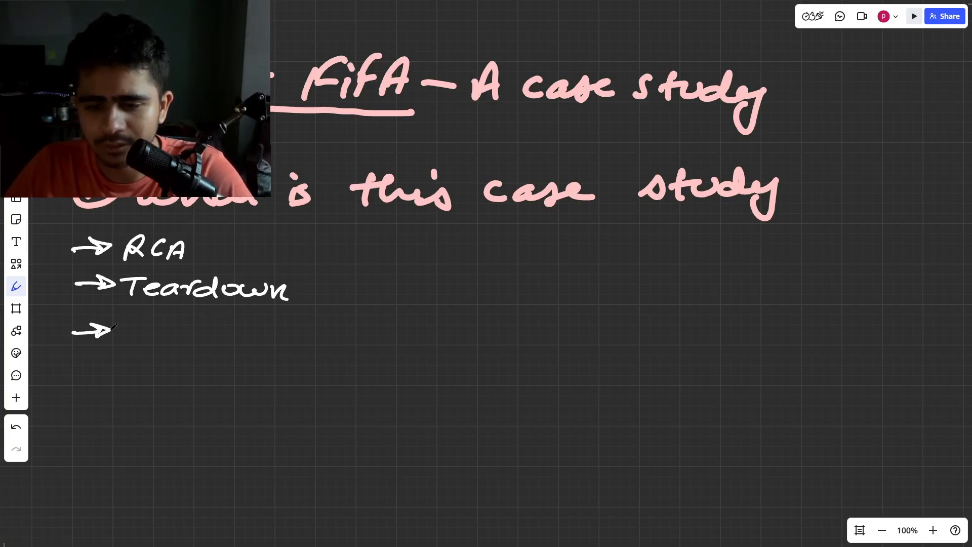
- Handwrite "Financial / Breakdown" in white as the third arrow-bulleted item below "Teardown"
mouse_move(132, 318)
left_mouse_down()
mouse_move(133, 338)
mouse_move(161, 319)
mouse_move(183, 339)
mouse_move(213, 325)
mouse_move(281, 337)
left_mouse_up()
left_click_drag(285, 335, 295, 337)
left_click_drag(320, 304, 298, 336)
mouse_move(331, 317)
left_mouse_down()
mouse_move(330, 338)
mouse_move(364, 331)
left_mouse_up()
left_click_drag(367, 332, 455, 337)
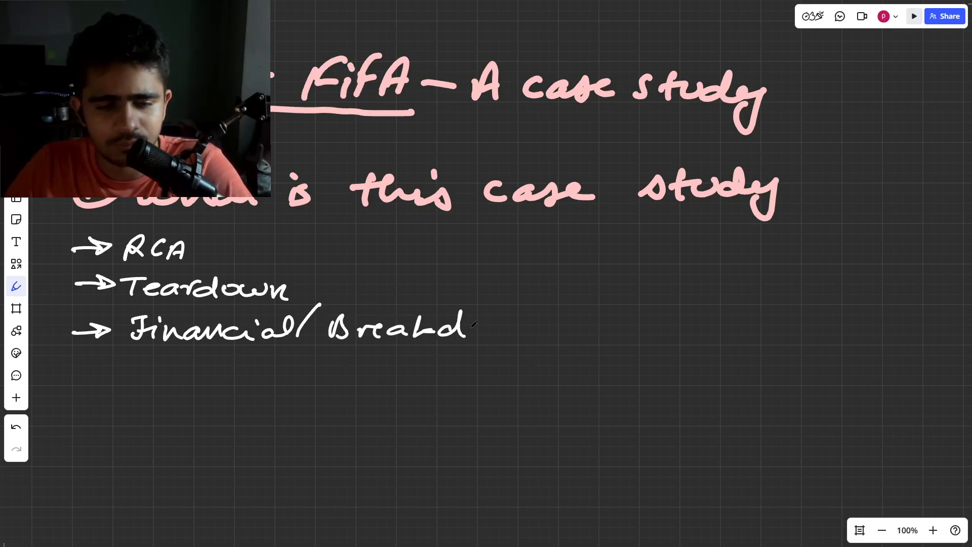
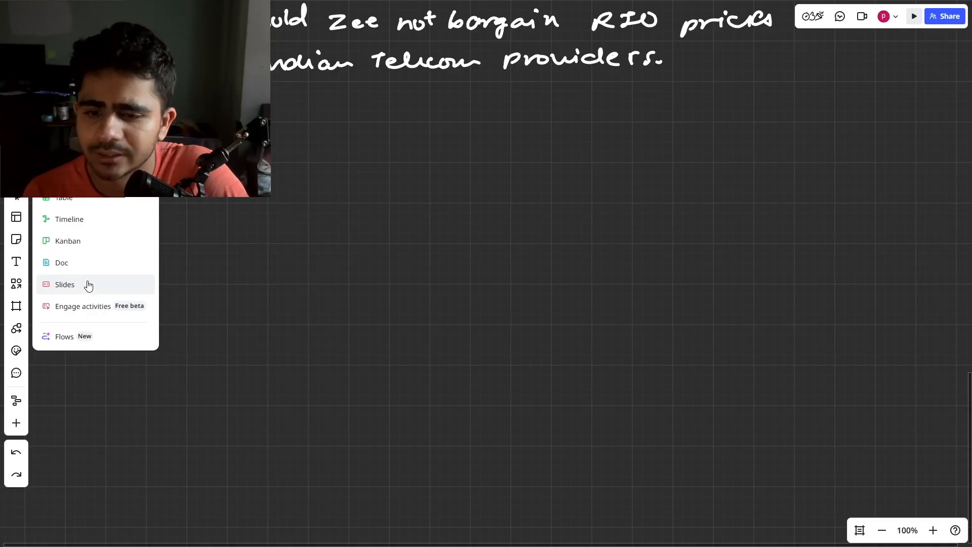
- Place a Slides object on the empty board area below the handwritten Zee and Indian telecom notes
left_click(90, 284)
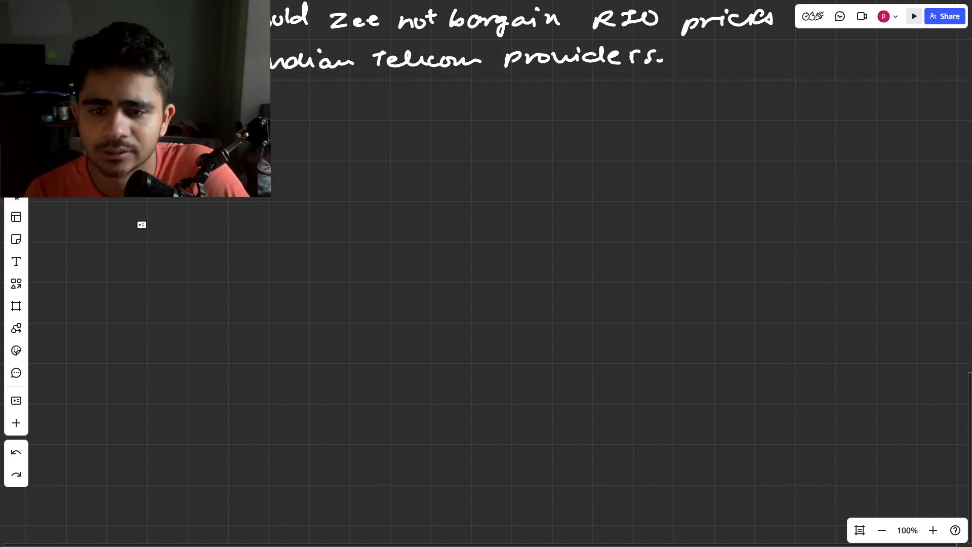
scroll(141, 225, "left", 1)
scroll(128, 228, "right", 1)
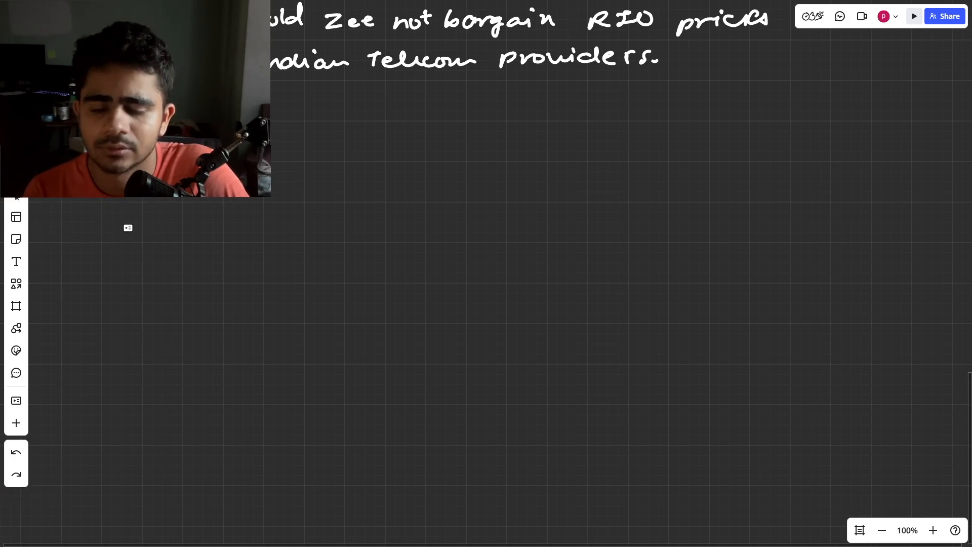
scroll(136, 231, "up", 1)
left_click(144, 234)
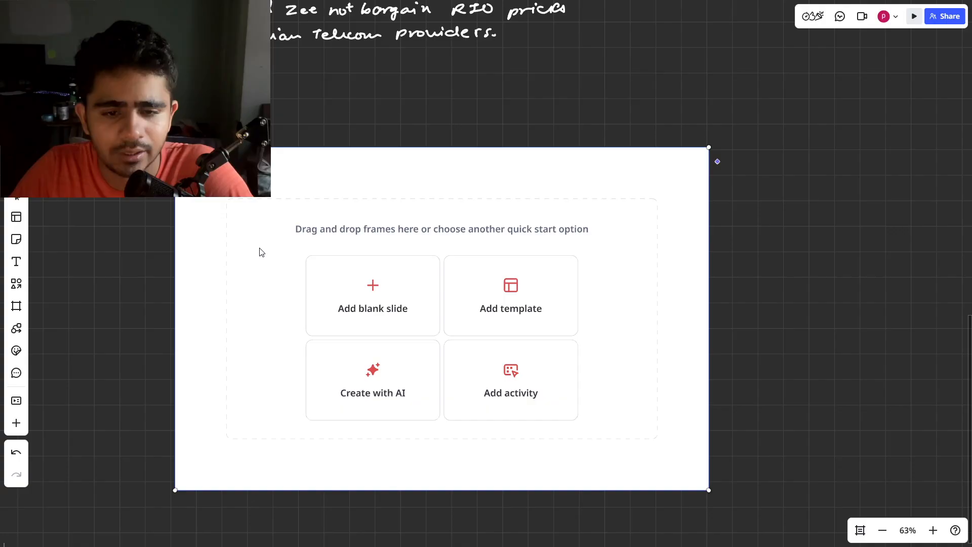
- Browse the Basic slide templates offered for the empty Slides object
left_click(524, 322)
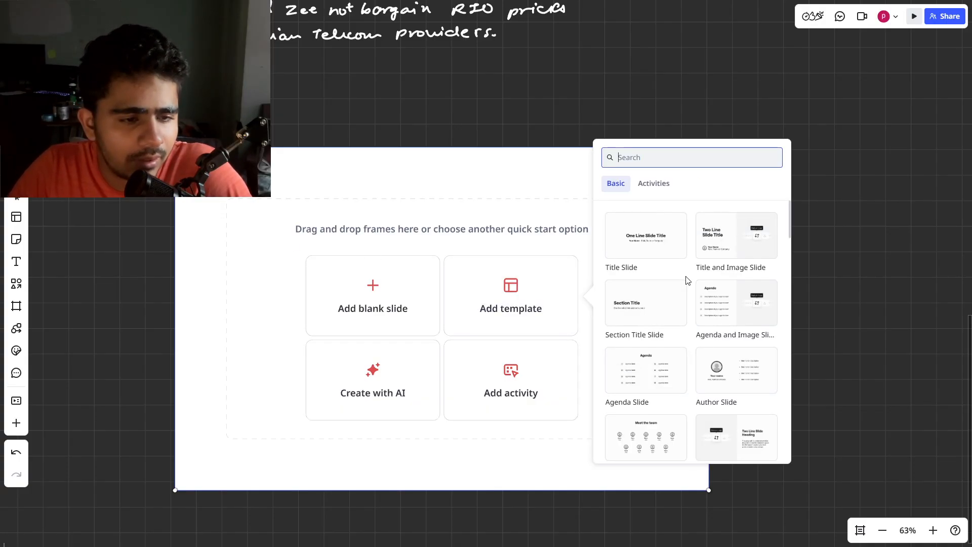
scroll(688, 280, "down", 1)
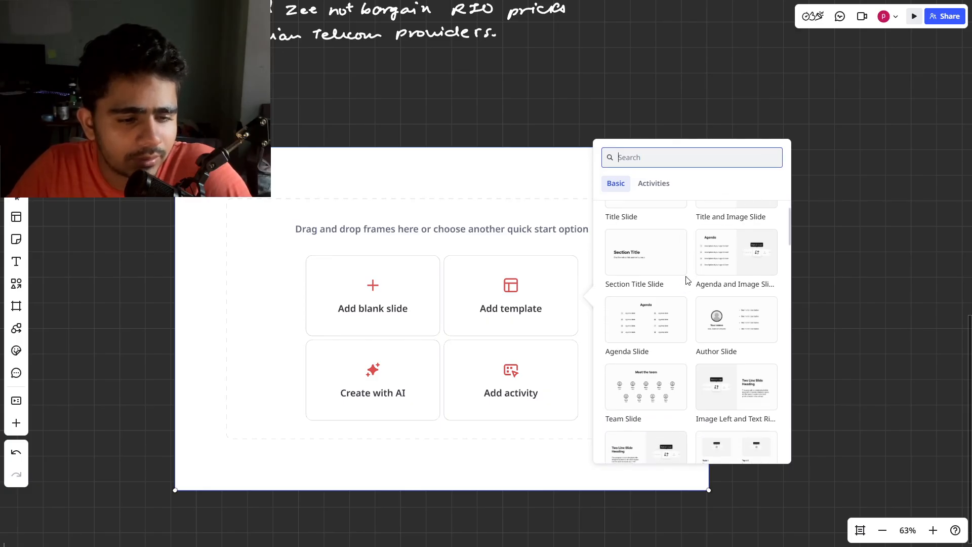
scroll(687, 280, "down", 4)
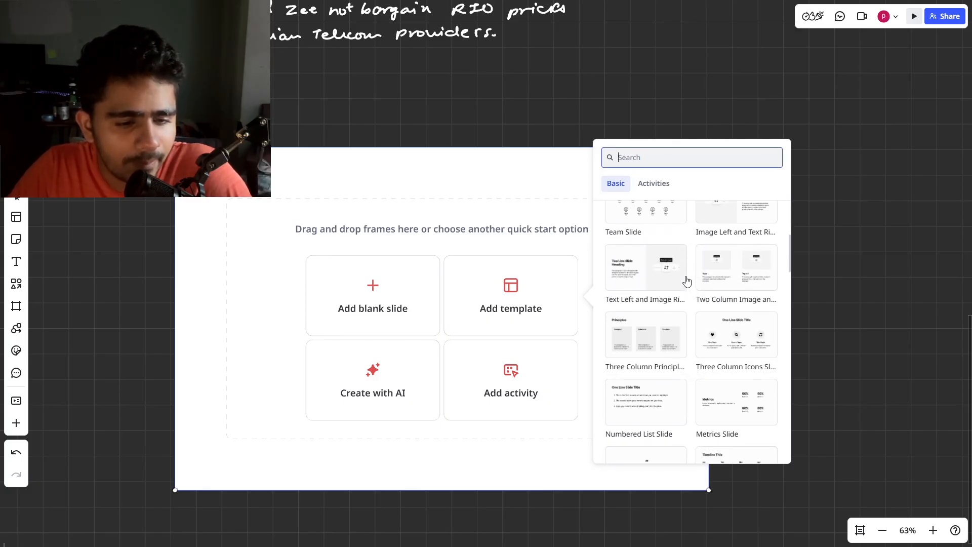
- Start creating slides with AI and begin the prompt with "i wanna make a cxase study on zee X fifa as zee"
left_click(357, 383)
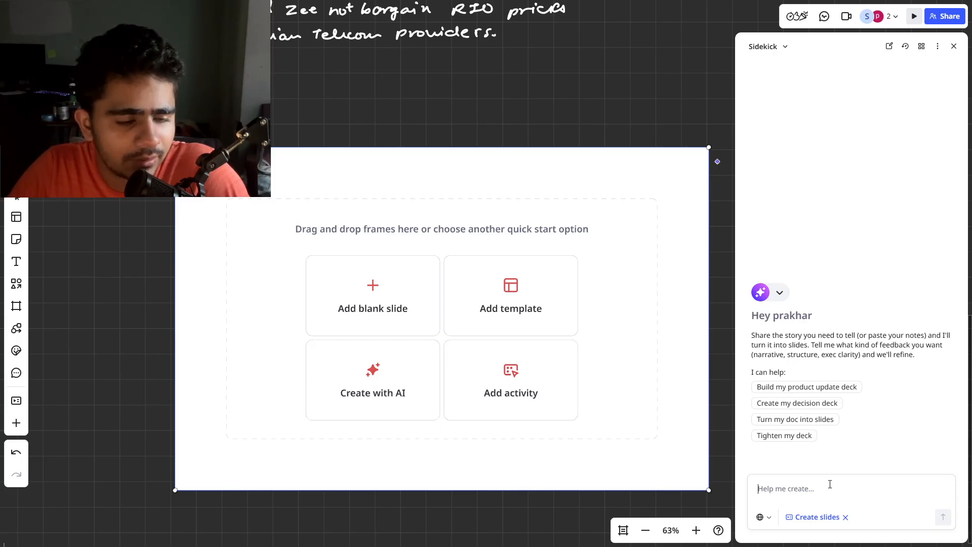
type("i wan")
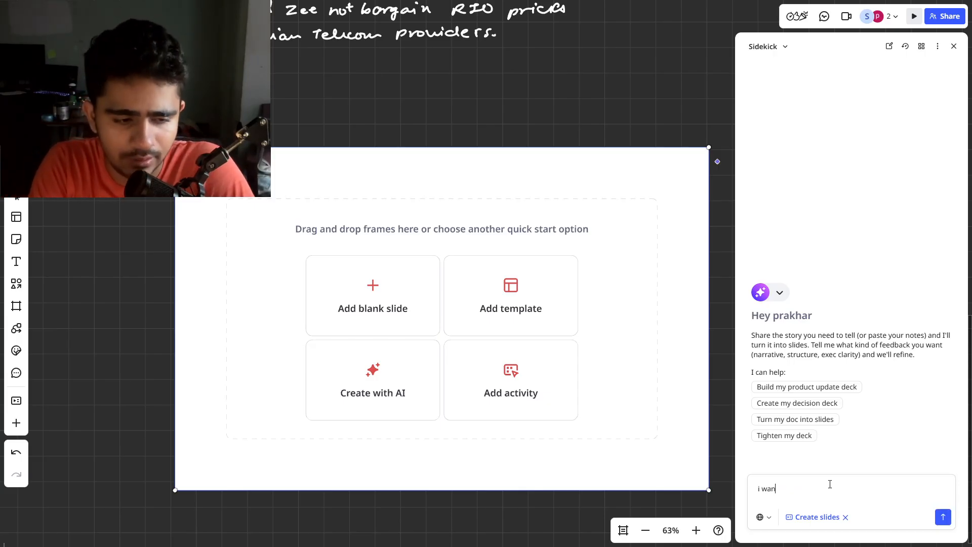
type("na make a cxa")
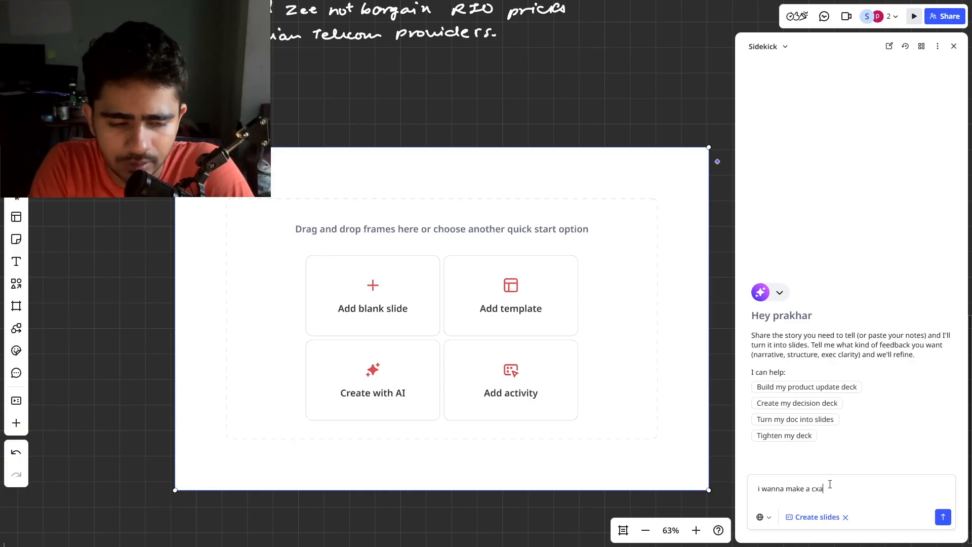
type("se study on ")
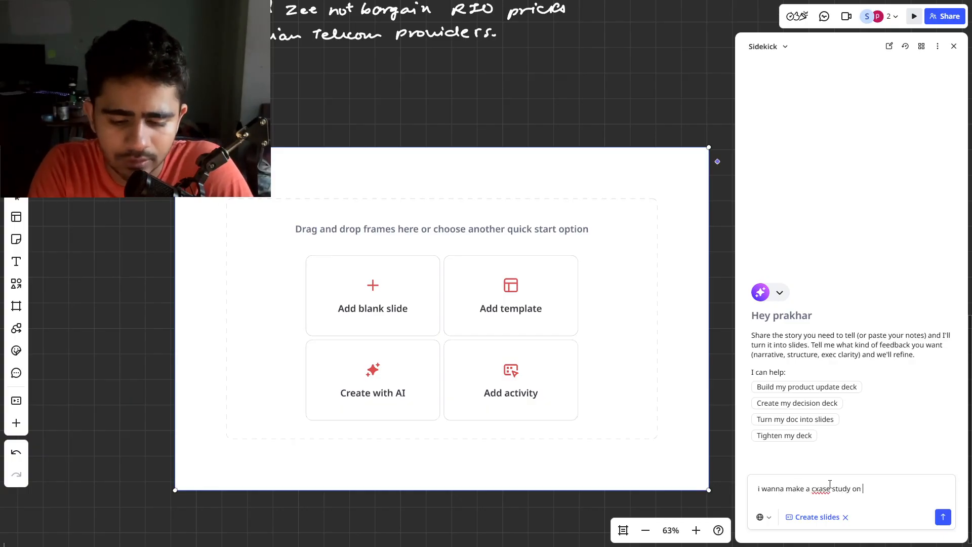
type("zee C")
key("BackSpace")
type("X")
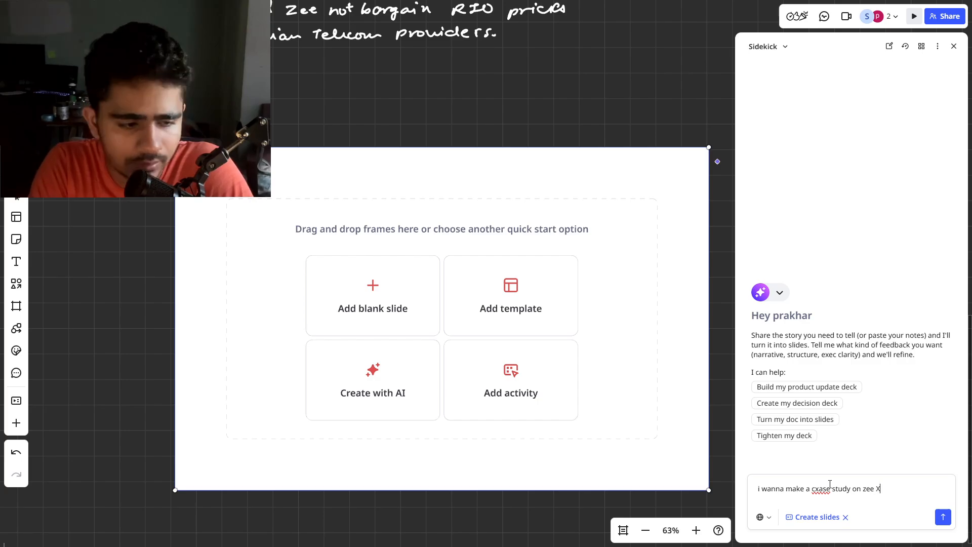
type(" fifa")
key("BackSpace")
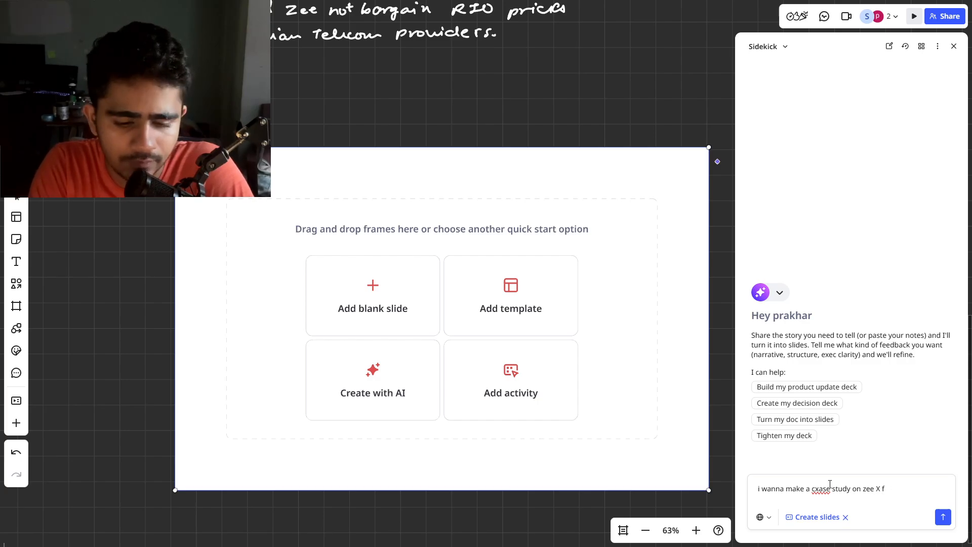
type("ifa as zee")
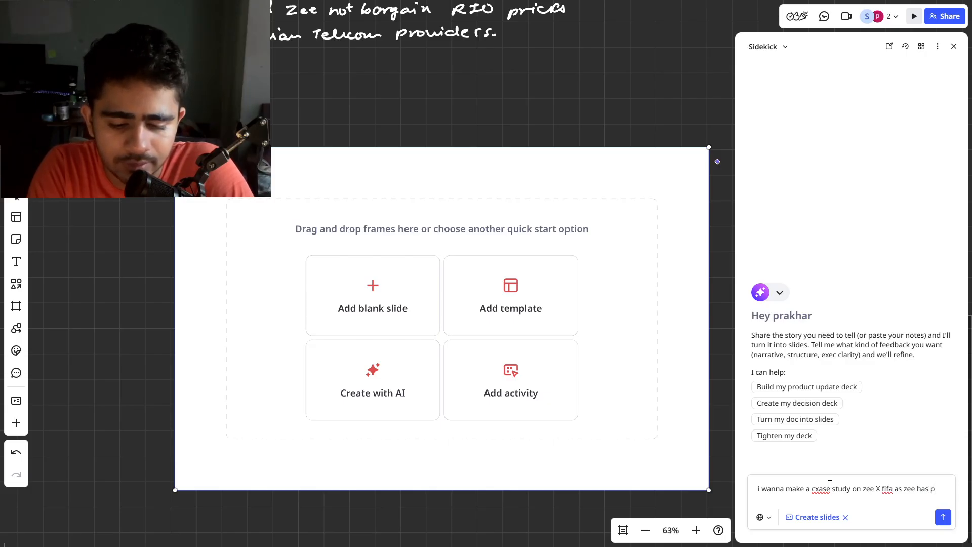
- Complete the prompt with "has purchased fifa world cup broadcastung riths for india so gimme the hero page for that or the title slide" and submit it
type("has purchased fifa world cup bro")
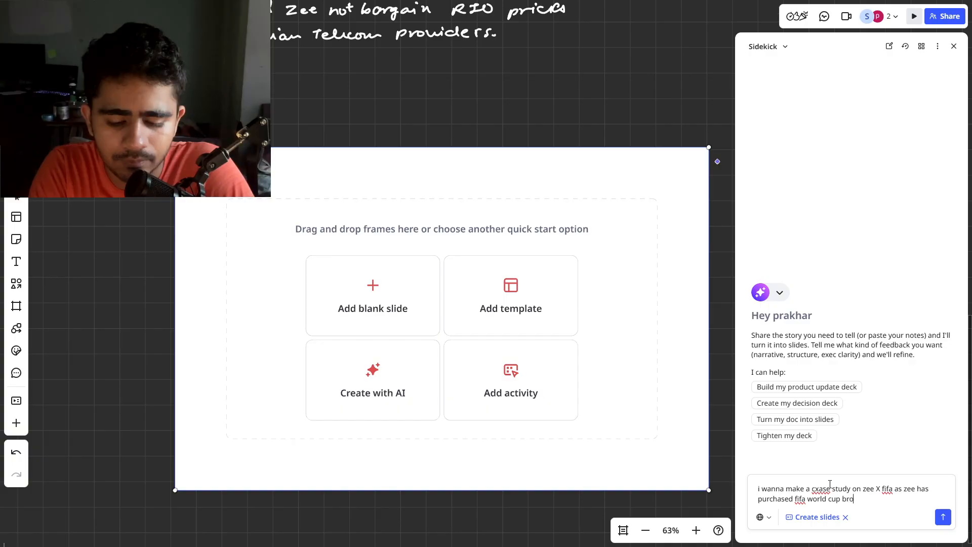
type("ri")
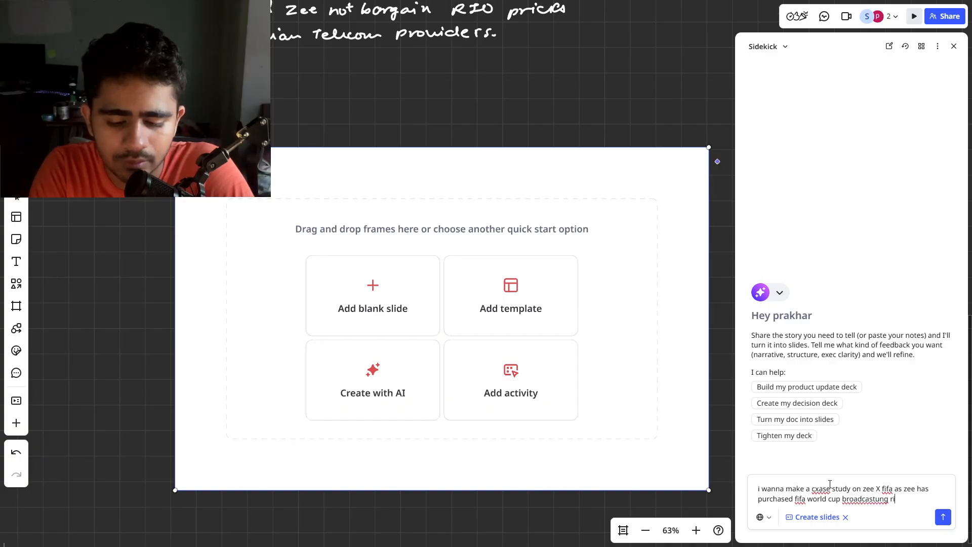
type("ths for india")
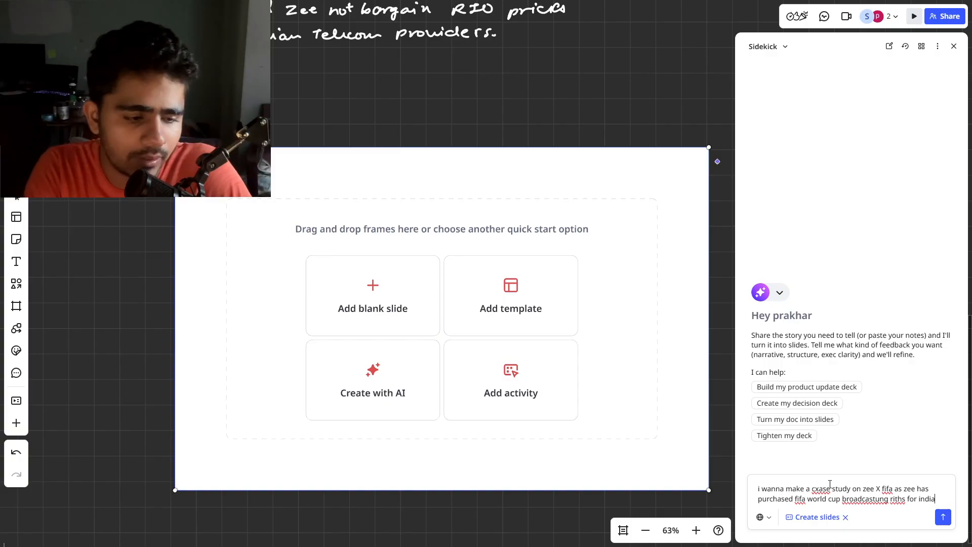
type(" so gi")
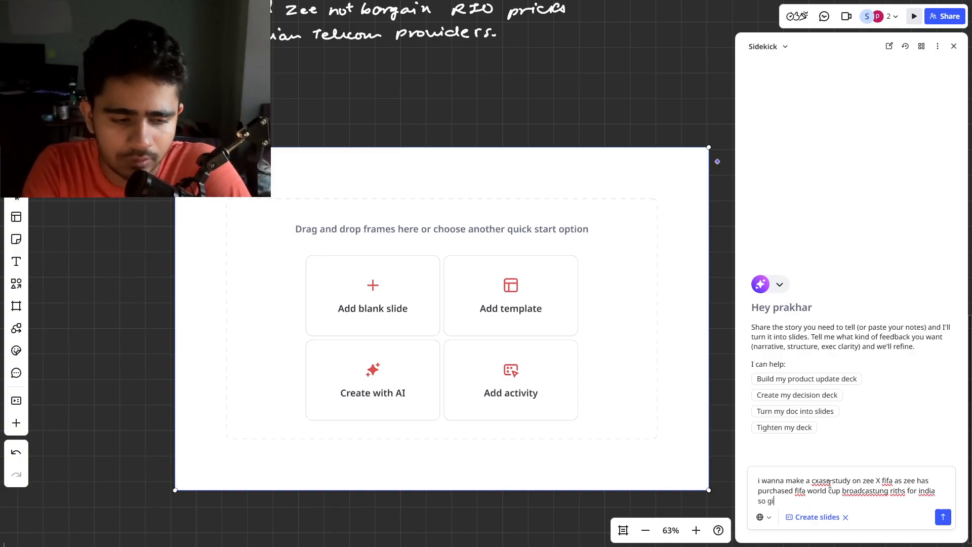
type("mme the hero page for that or the")
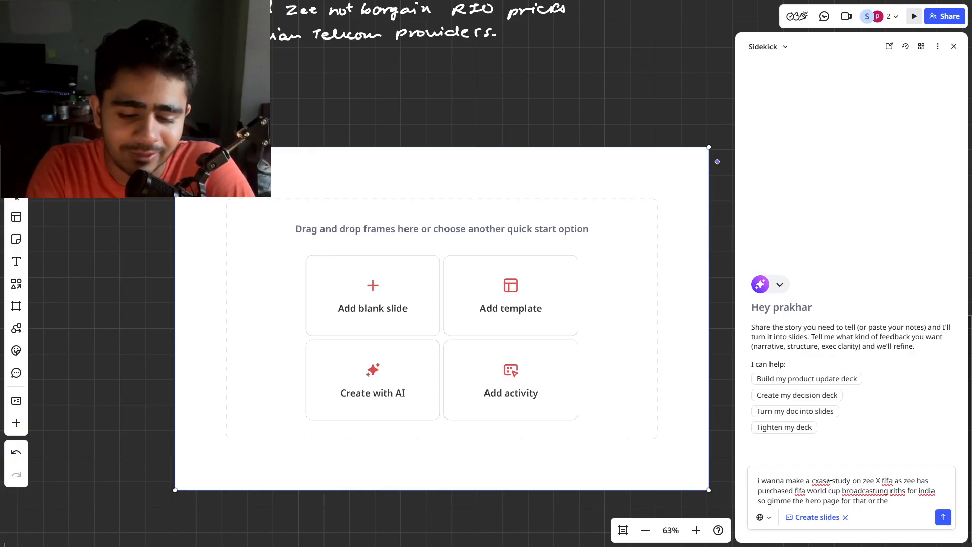
type(" title slide")
key("Return")
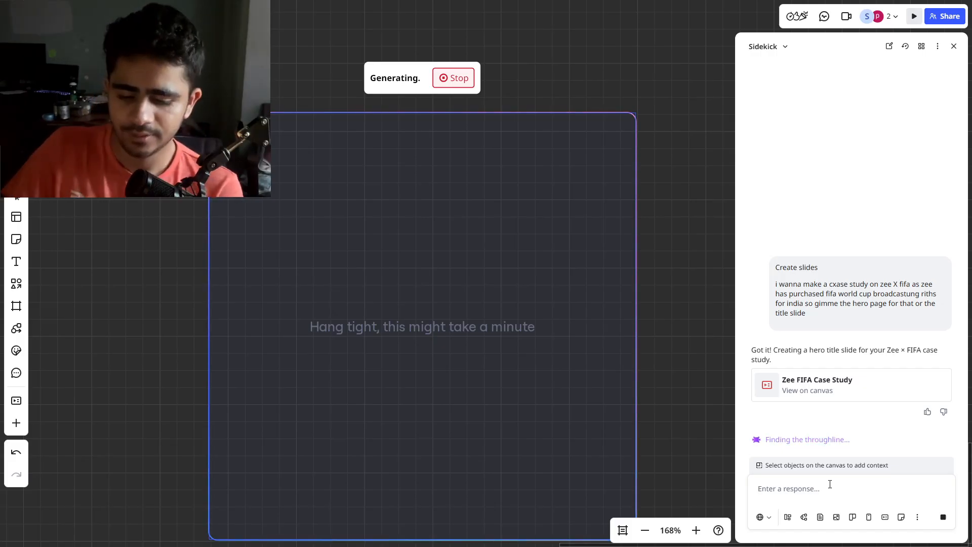
- Switch to OBS to check the running recording, and return to the Miro board
key("alt+Tab")
key("alt+Tab")
key("alt+Tab")
key("alt+Tab")
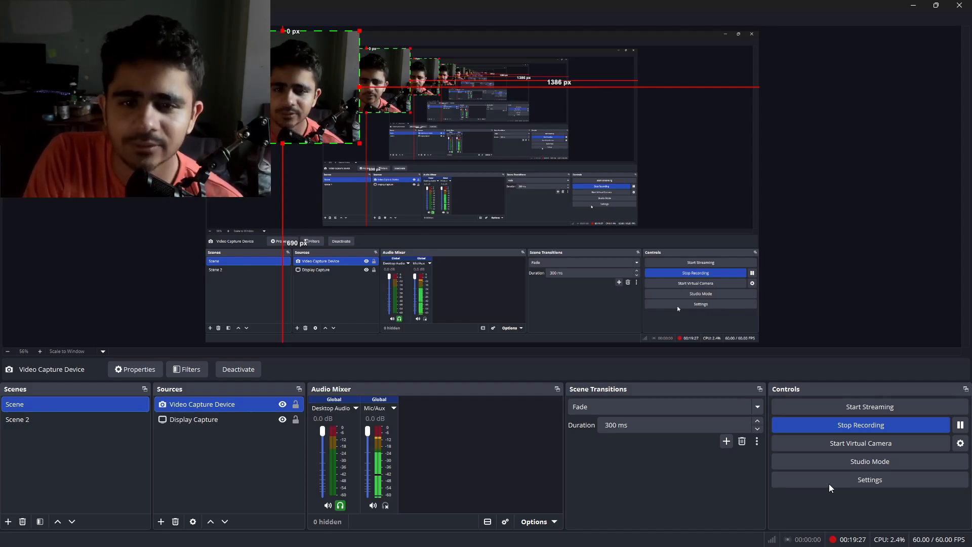
key("alt+Tab")
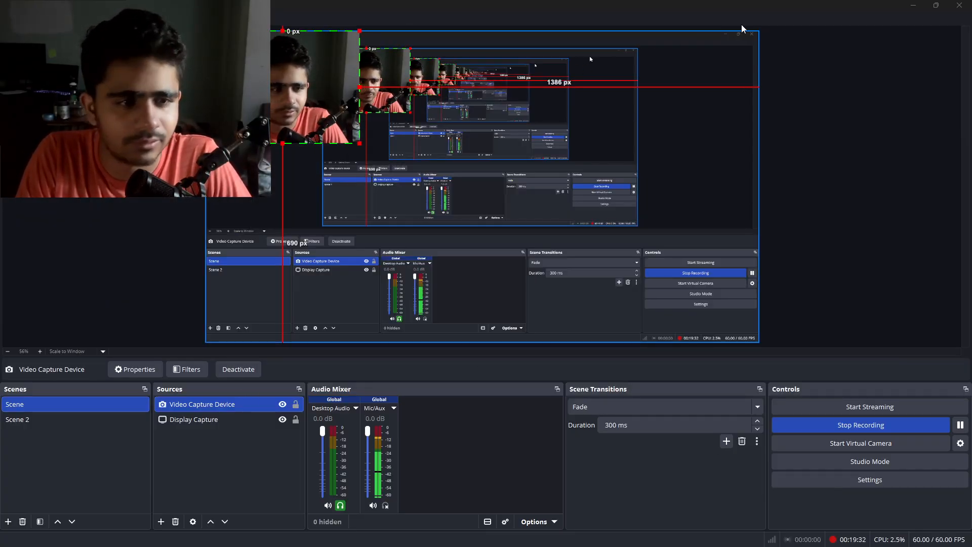
left_click(913, 5)
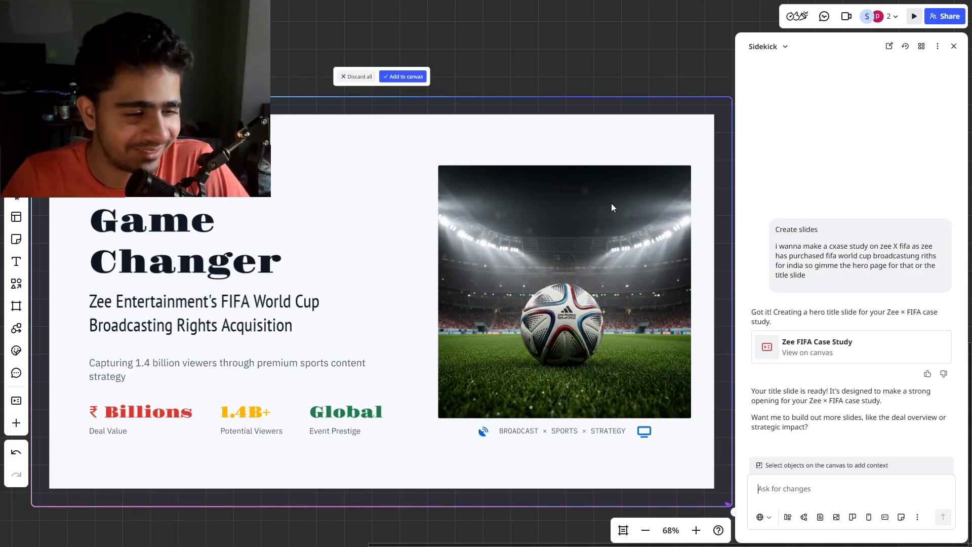
- Add the AI-generated Zee FIFA title slide to the canvas and bring it into view
left_click(830, 480)
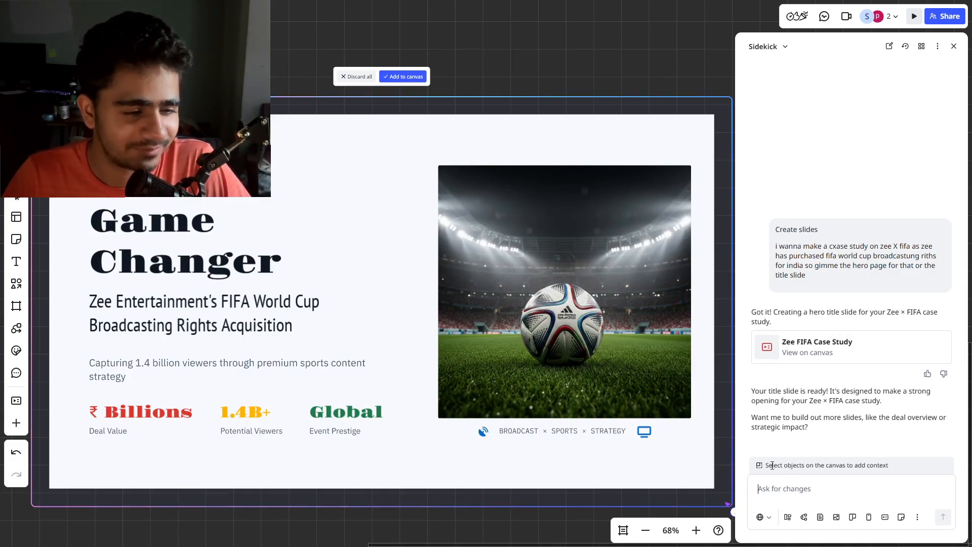
scroll(422, 223, "left", 1)
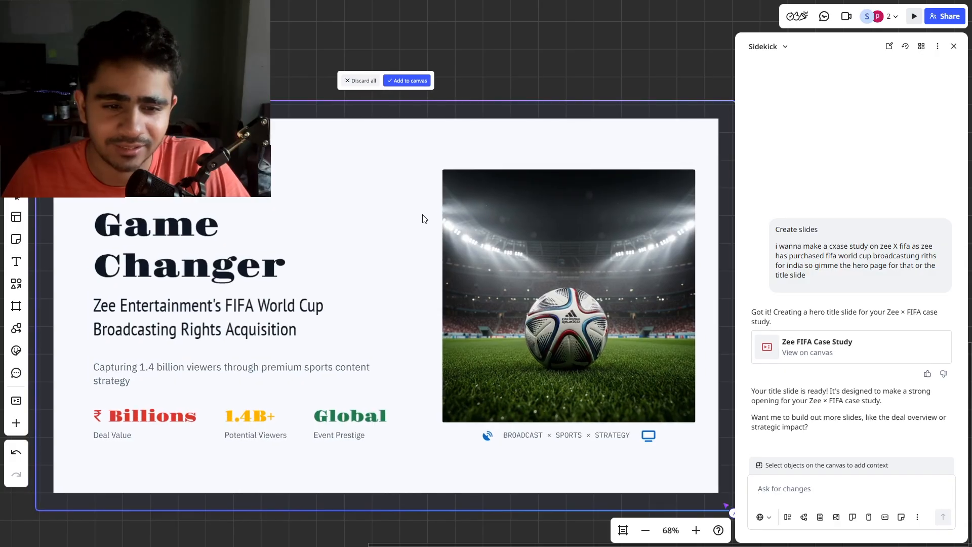
left_click(398, 81)
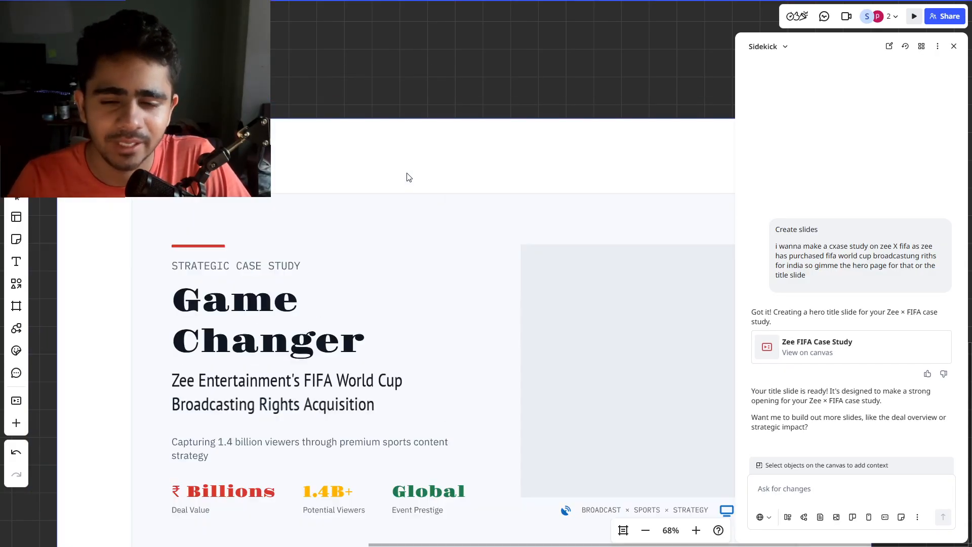
scroll(407, 147, "down", 2)
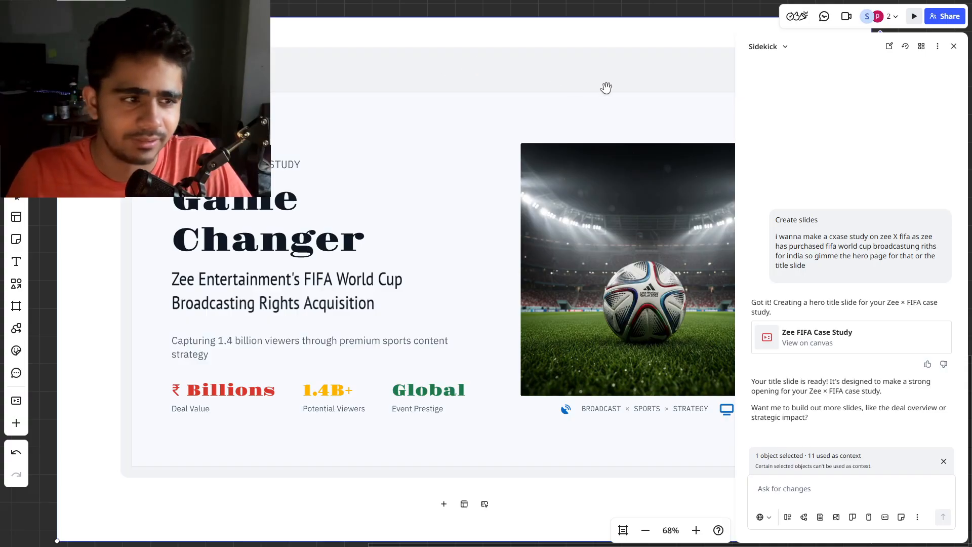
- Examine the AI-generated title slide's heading, text elements and football image on the canvas
scroll(440, 179, "down", 4)
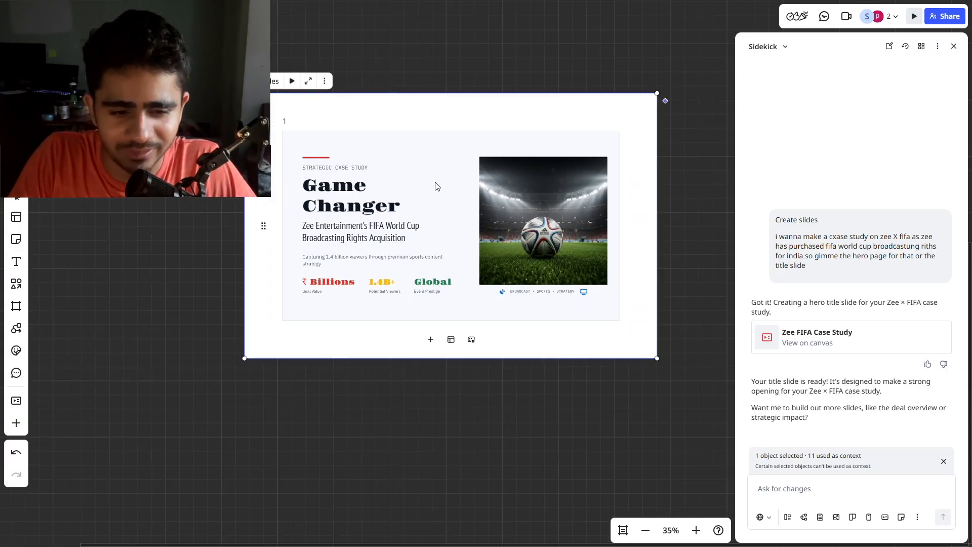
scroll(395, 319, "down", 6)
scroll(389, 307, "up", 8)
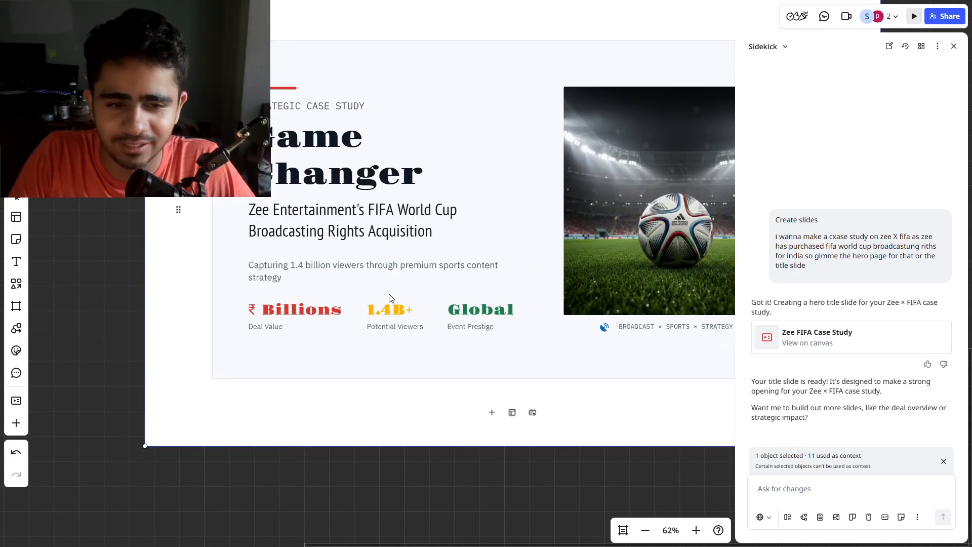
left_click_drag(293, 86, 404, 146)
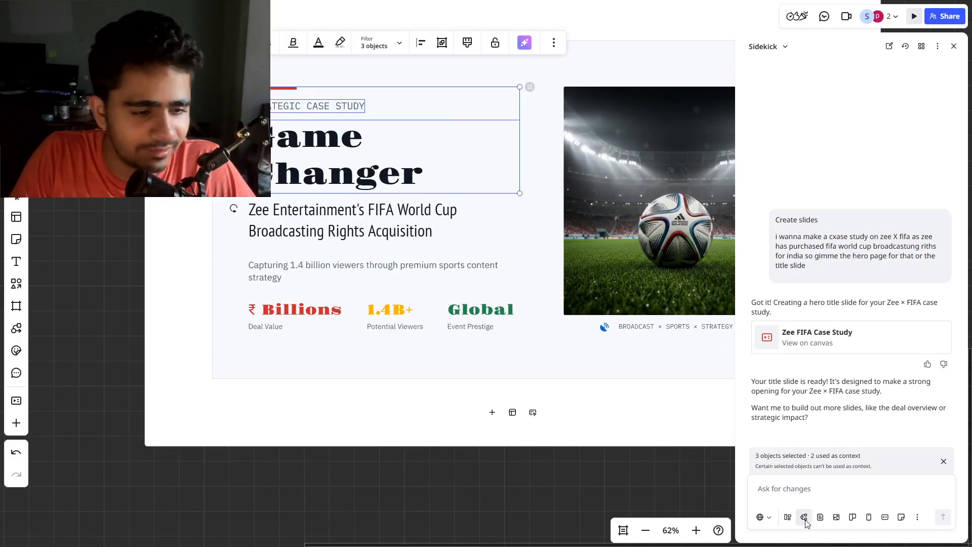
left_click(538, 185)
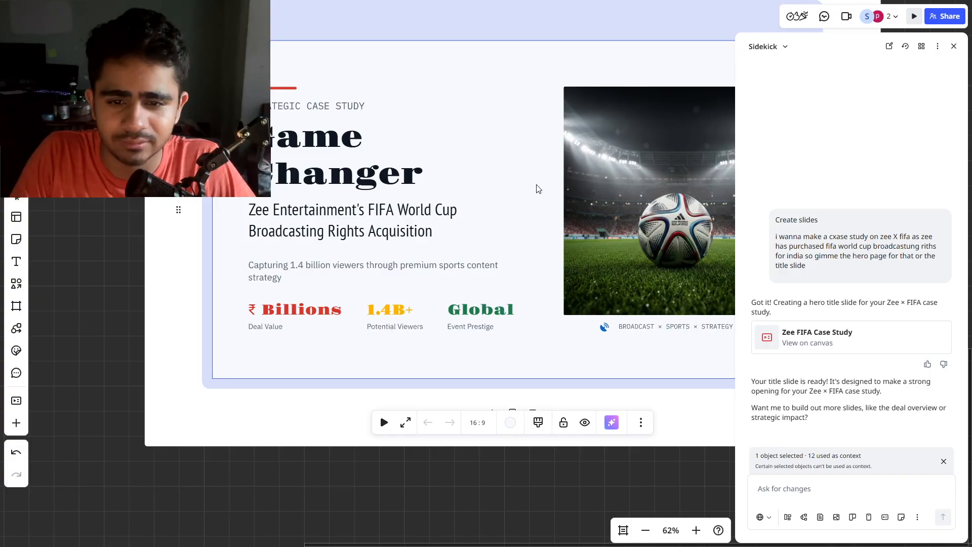
left_click_drag(538, 186, 424, 242)
scroll(424, 242, "down", 1)
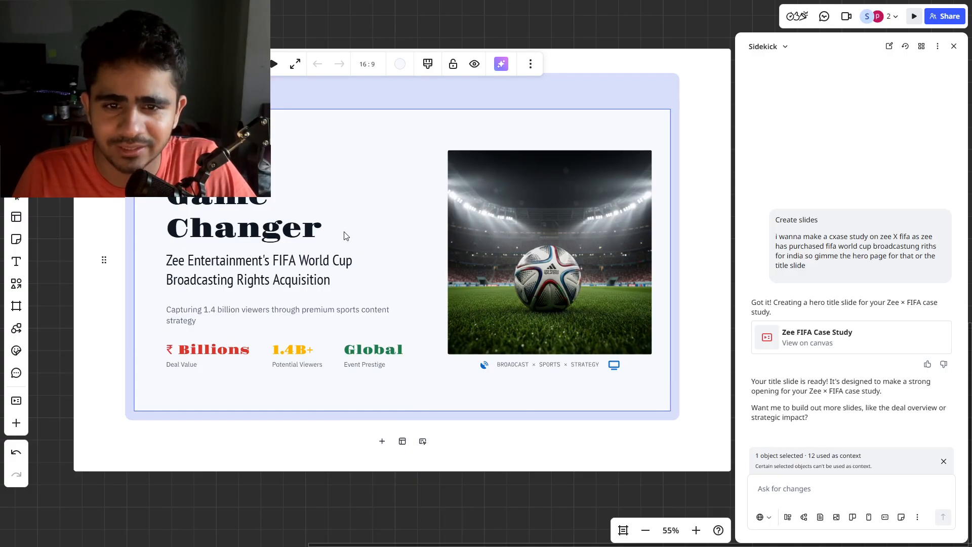
- View the title slide in the expanded slide editor and return to the board
left_click(291, 67)
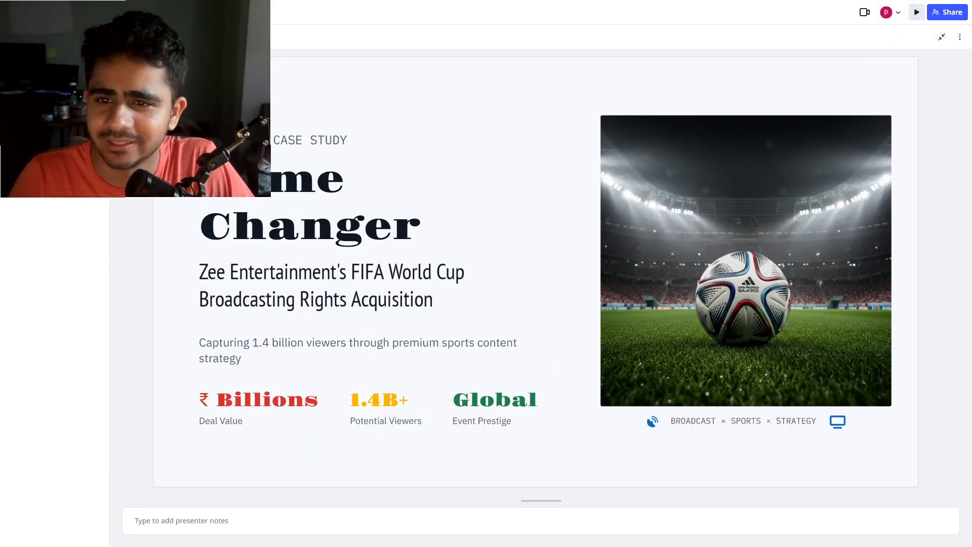
left_click_drag(158, 77, 573, 321)
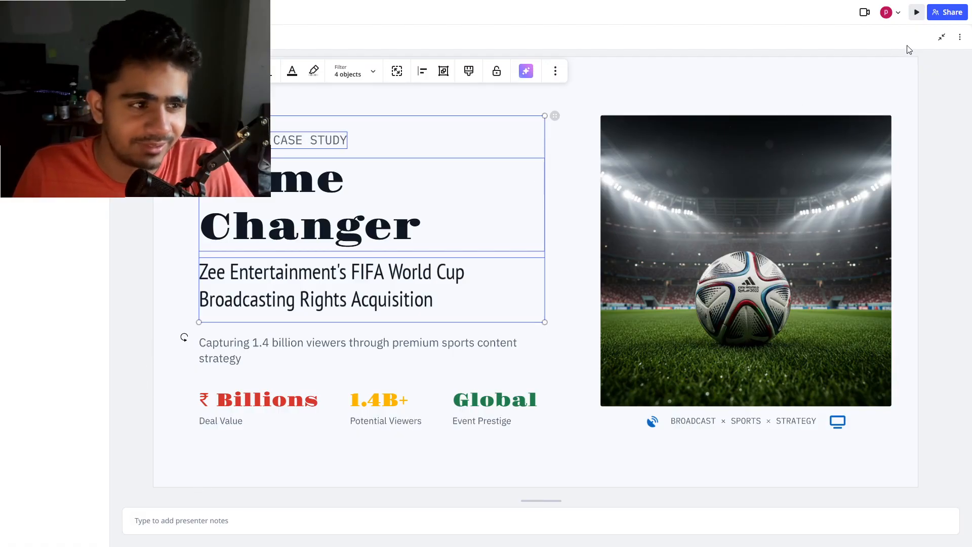
left_click(942, 37)
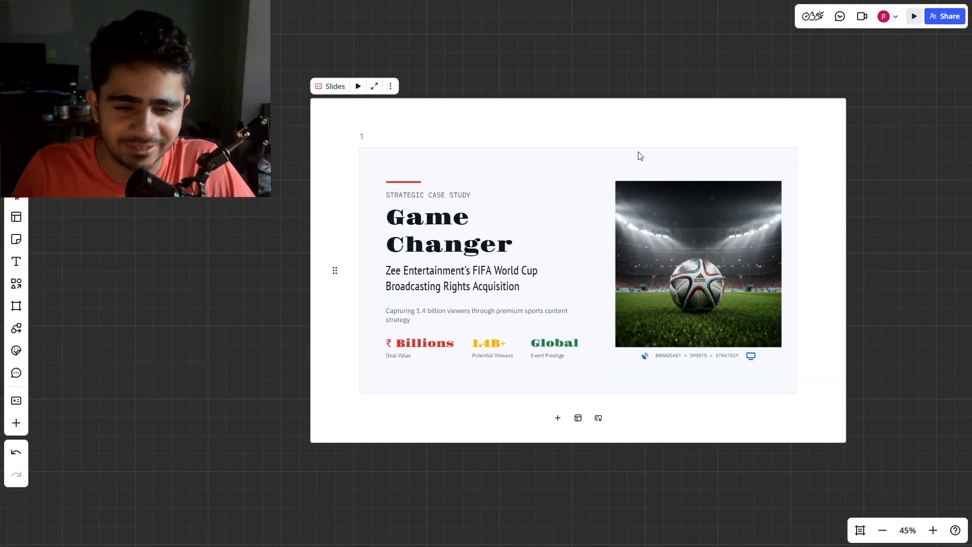
- Add a blank second slide beside the title slide and select it
left_click_drag(634, 69, 443, 84)
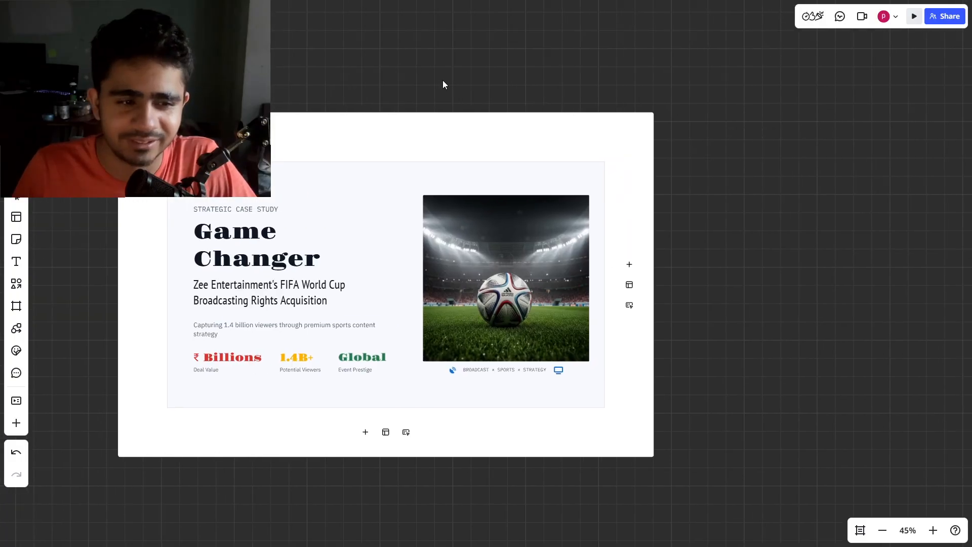
left_click(631, 265)
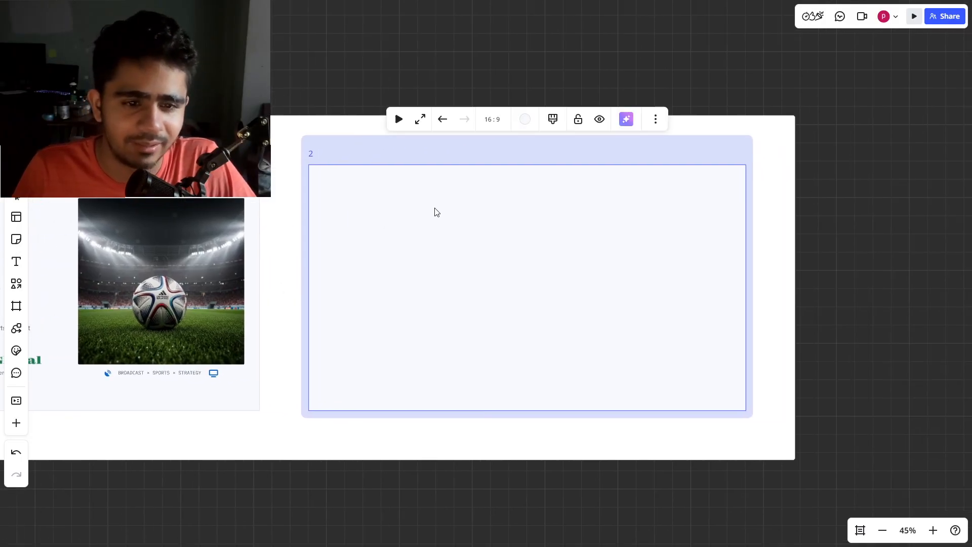
left_click(544, 190)
left_click(495, 261)
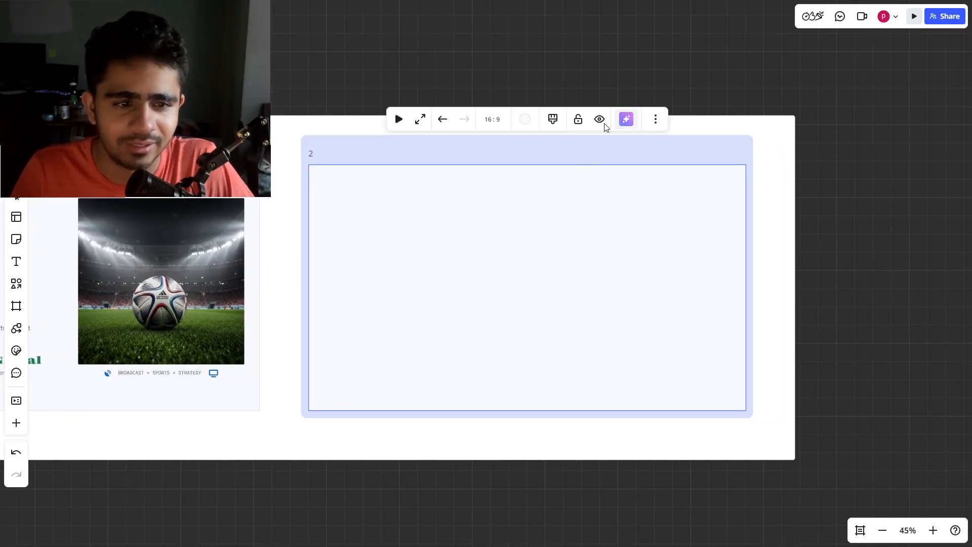
left_click(654, 119)
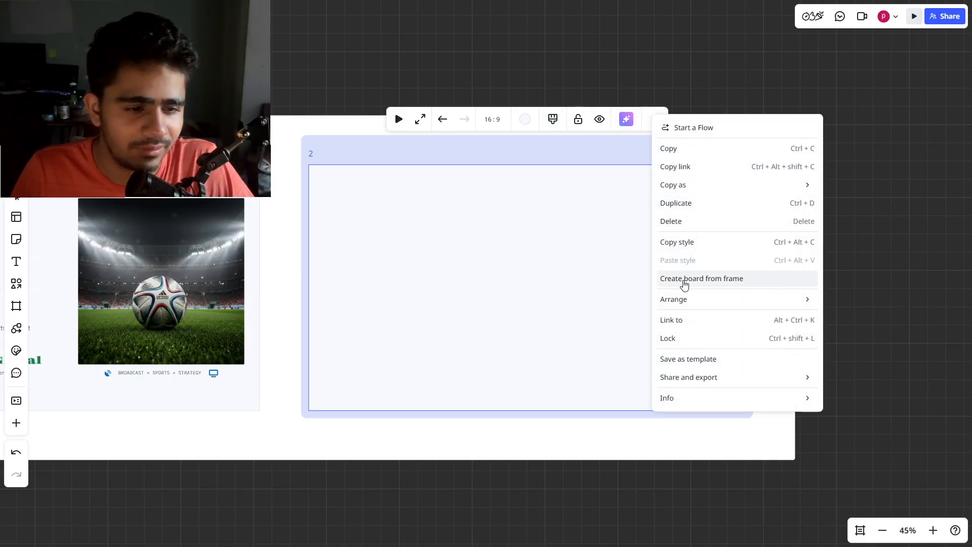
left_click(684, 279)
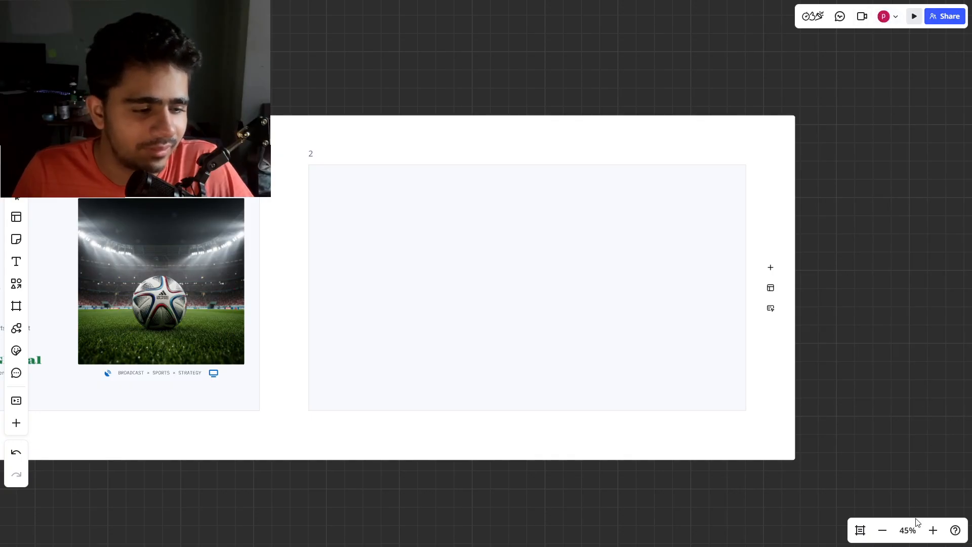
left_click(955, 530)
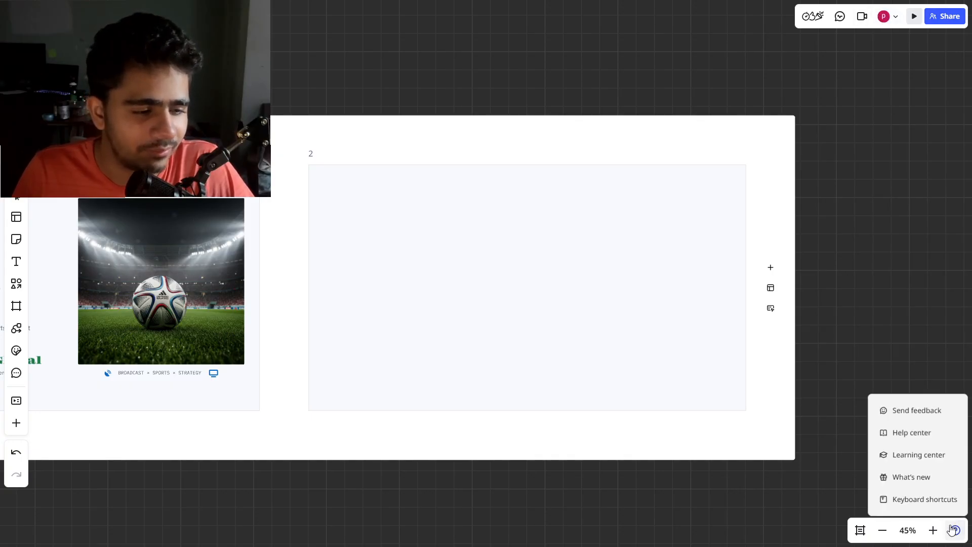
left_click(881, 299)
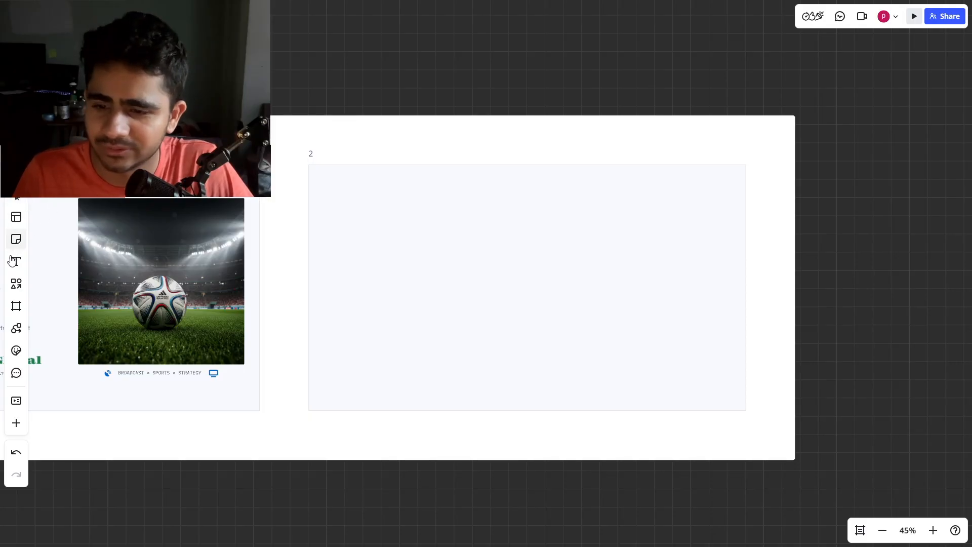
left_click_drag(489, 217, 512, 215)
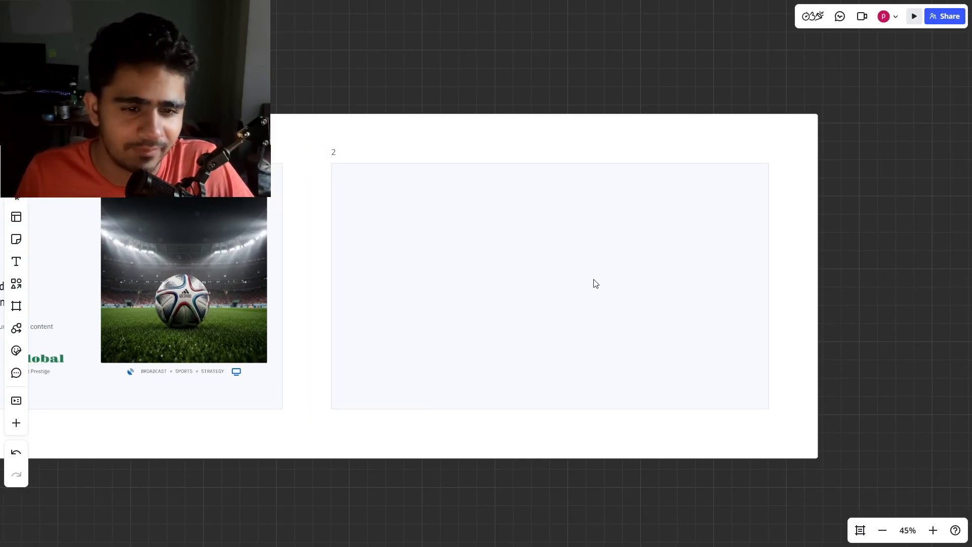
right_click(582, 251)
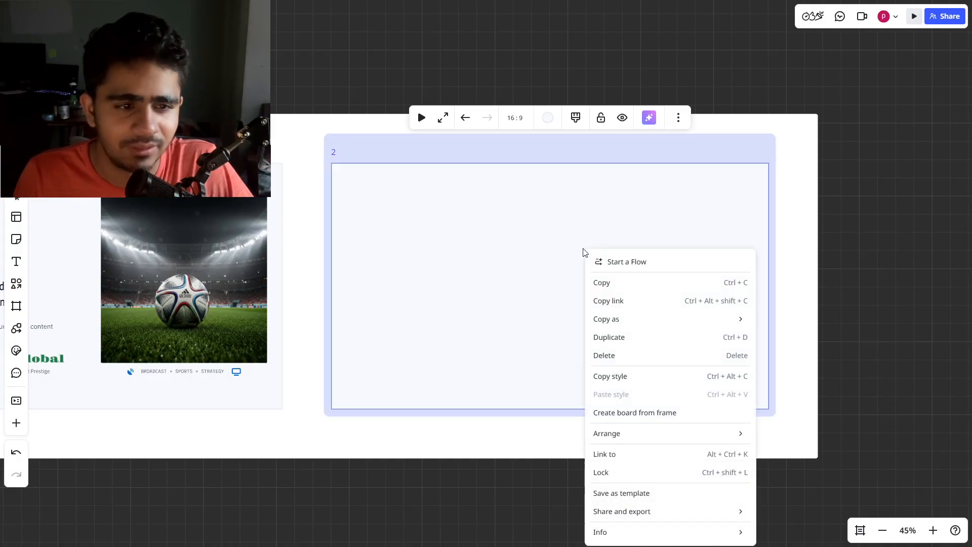
left_click(524, 266)
left_click(507, 219)
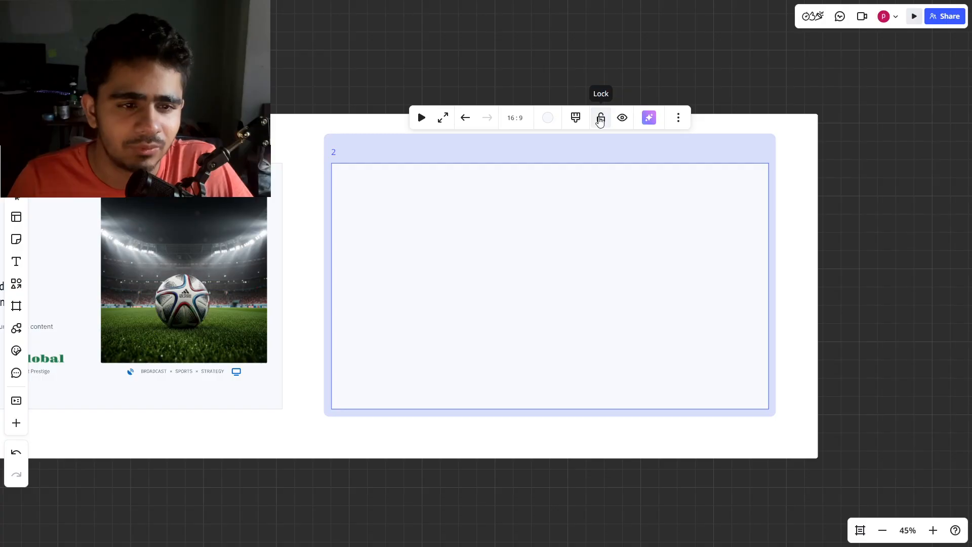
- Start creating slides with Miro AI from the blank second slide
left_click(679, 118)
left_click(650, 118)
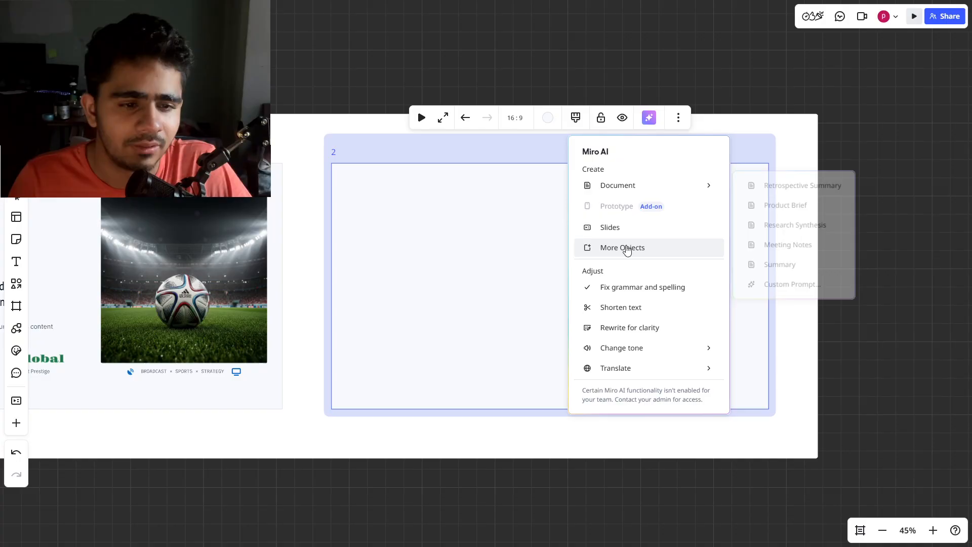
left_click(644, 232)
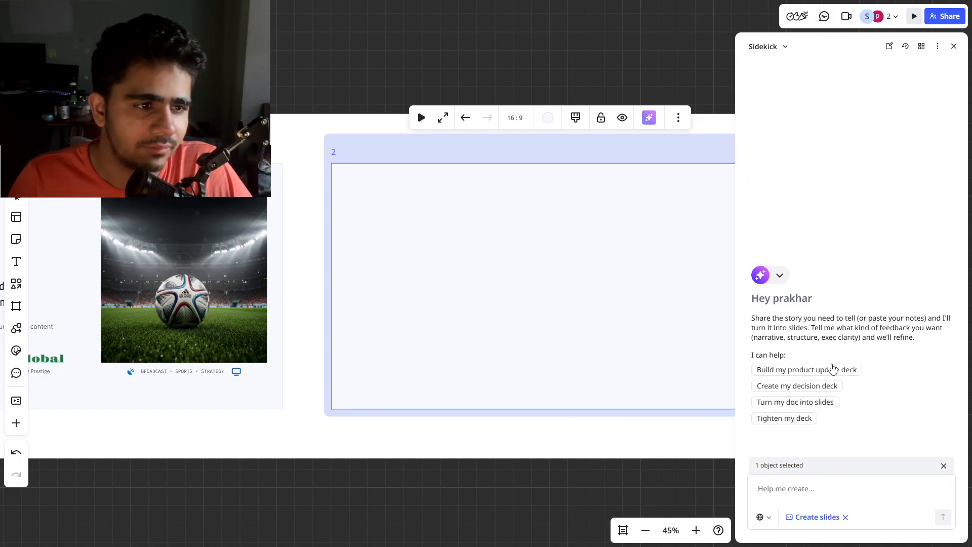
- Explore the available Sidekicks and open a chat with the Sidekick by Miro
left_click(786, 47)
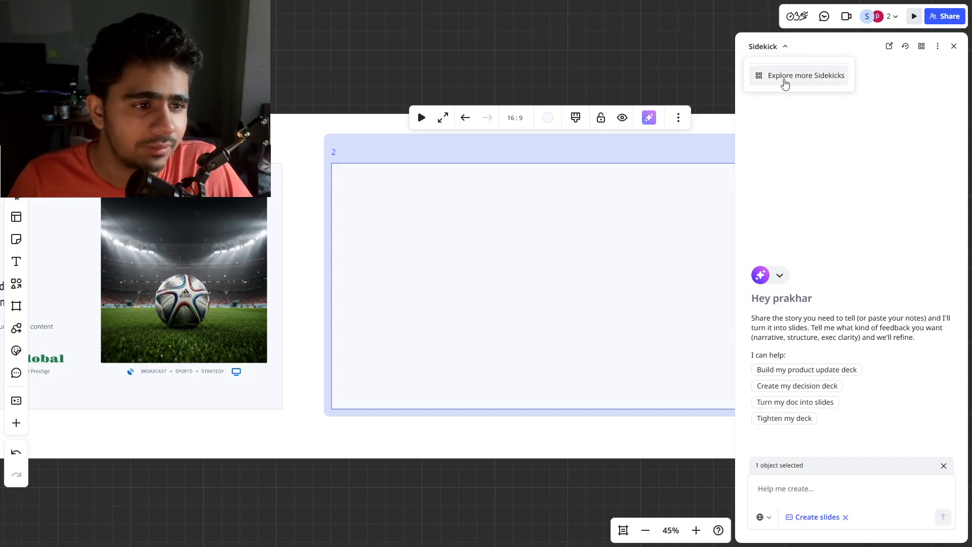
left_click(831, 77)
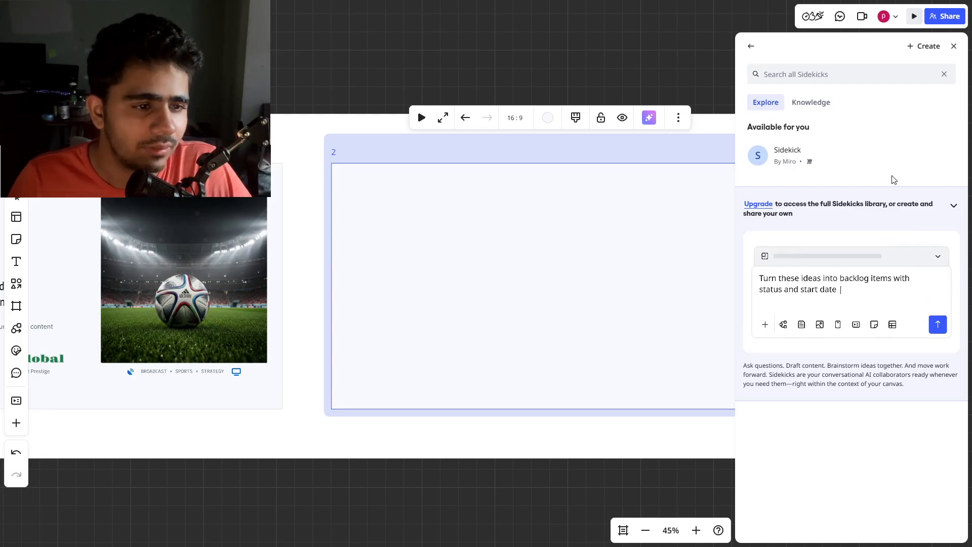
left_click(842, 153)
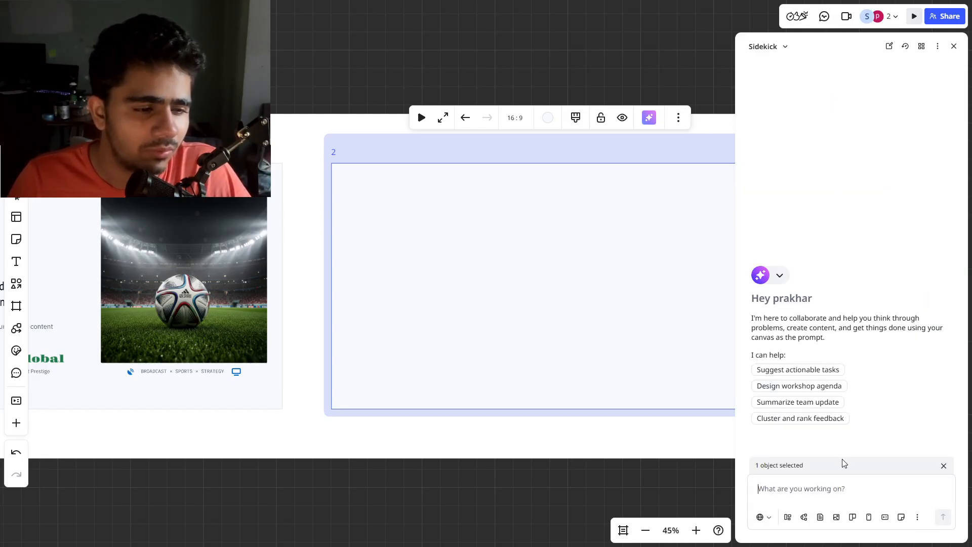
- Ask Sidekick "dou have context of wwhat we are doing"
left_click(847, 486)
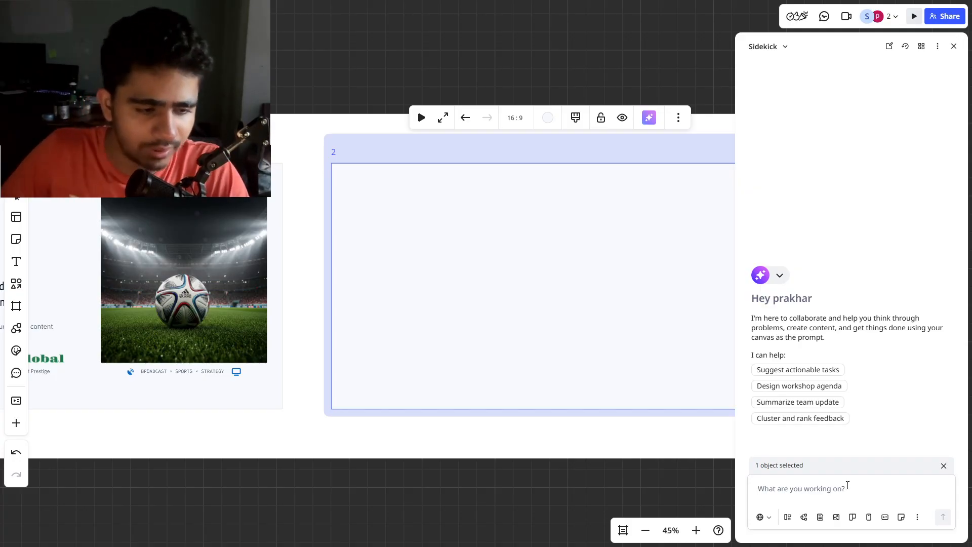
type("dou have ")
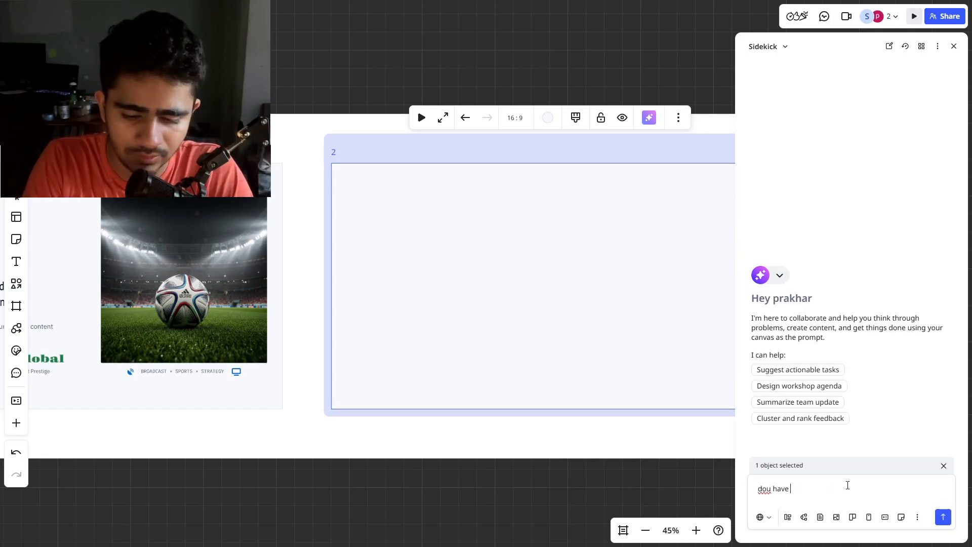
type("context of wwha")
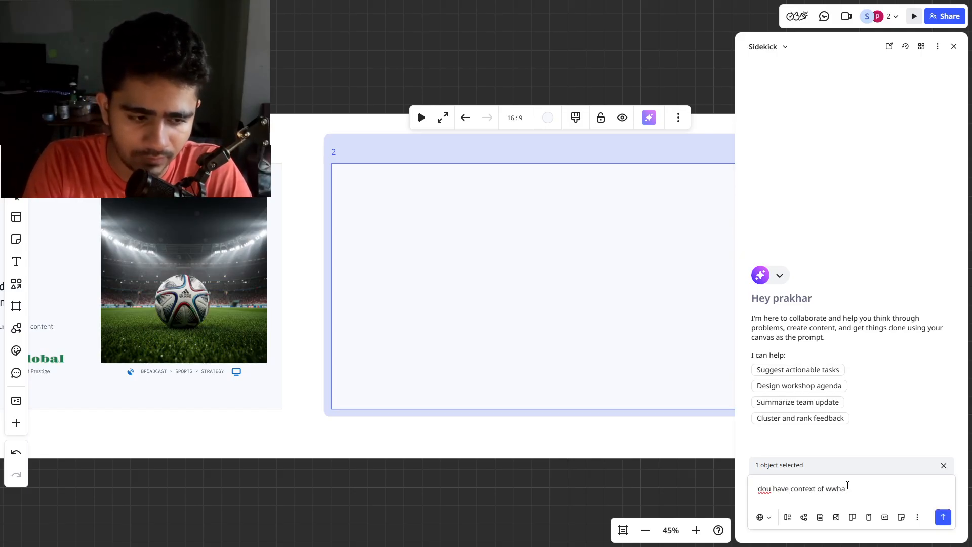
type("t we are doing")
key("Return")
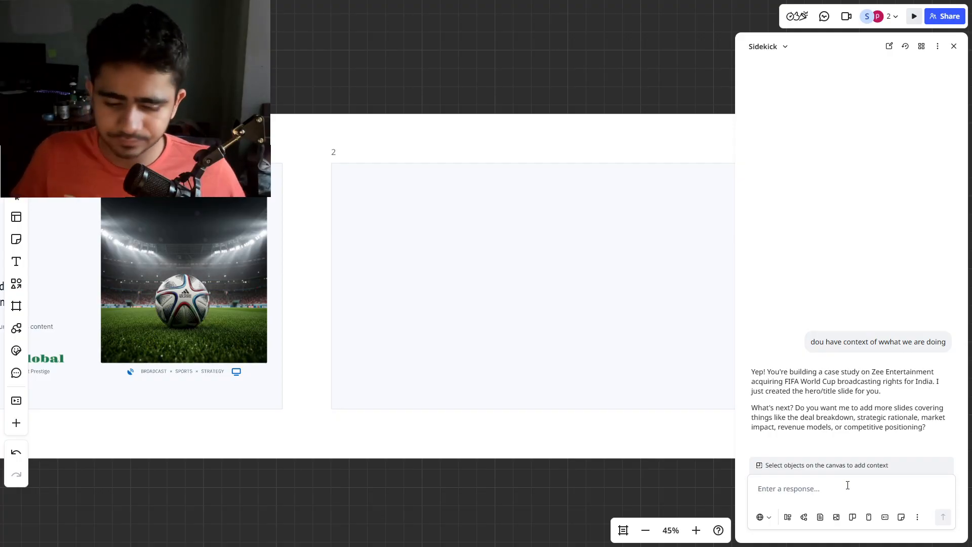
- Begin the Sidekick prompt with "i wanna make slide wit the timeline of events" and, on a new line, "are u aware of the timeline inclund"
type("i wanna make")
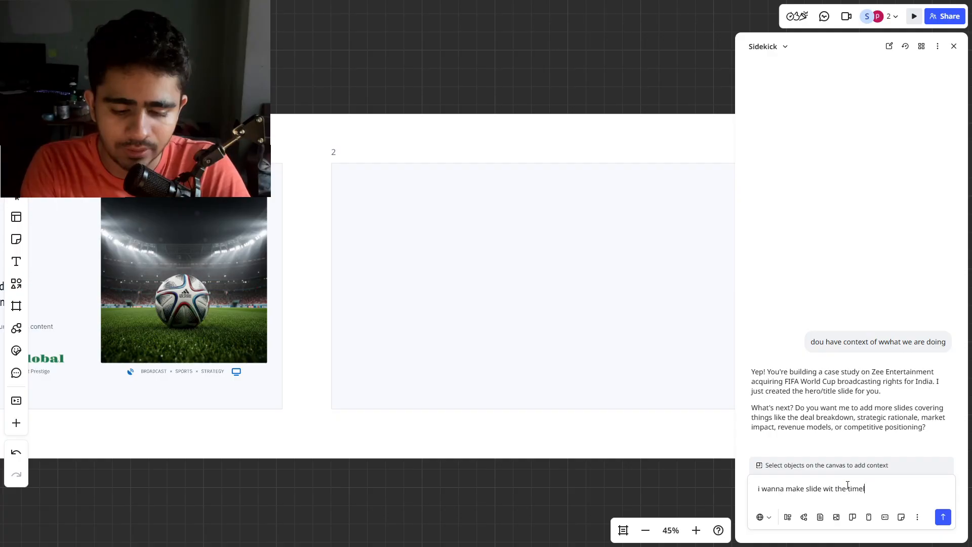
type("slide wit the timeline of events")
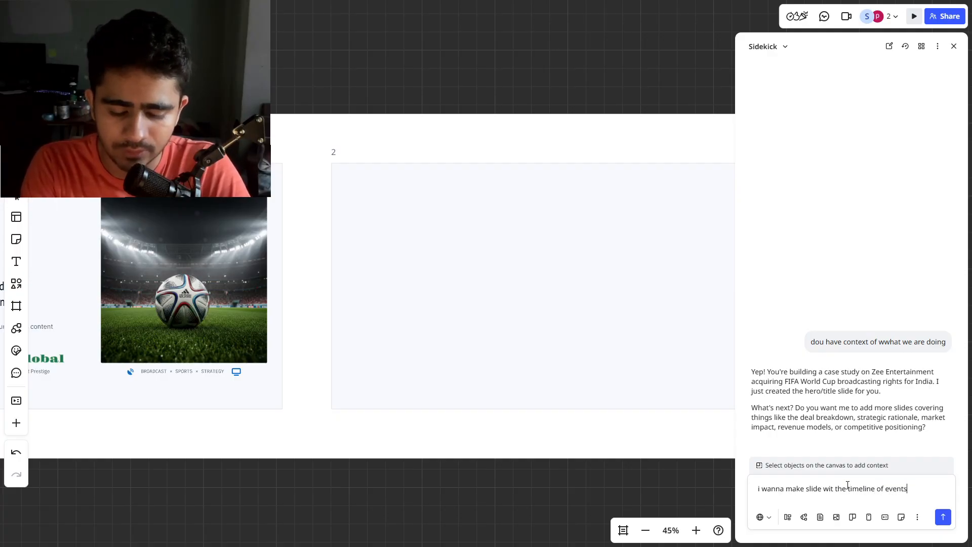
type(" are u aware of the timeline inclund")
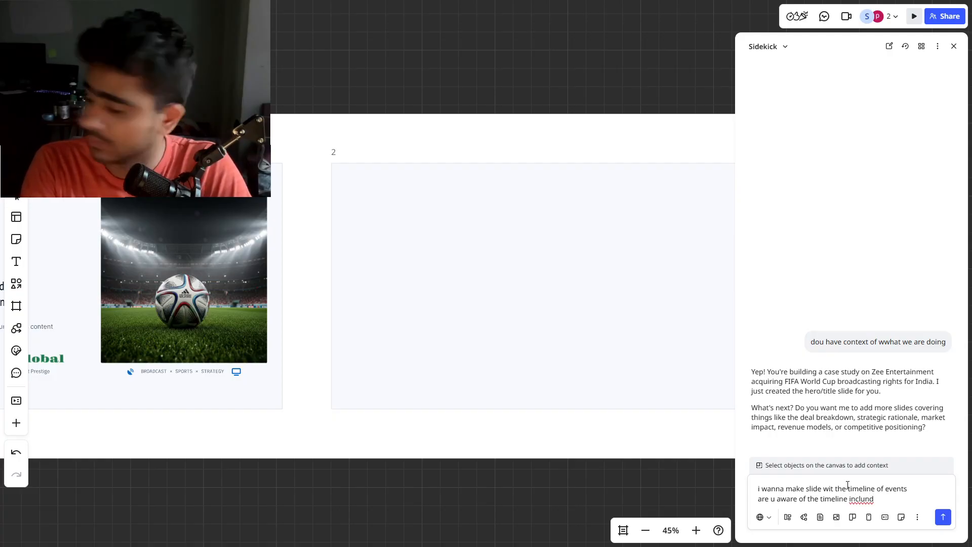
- Add "what happened with JIO and Sony and wy did they back out and why was zee a art of teh deal etc" to the prompt
type("what happened with JIO")
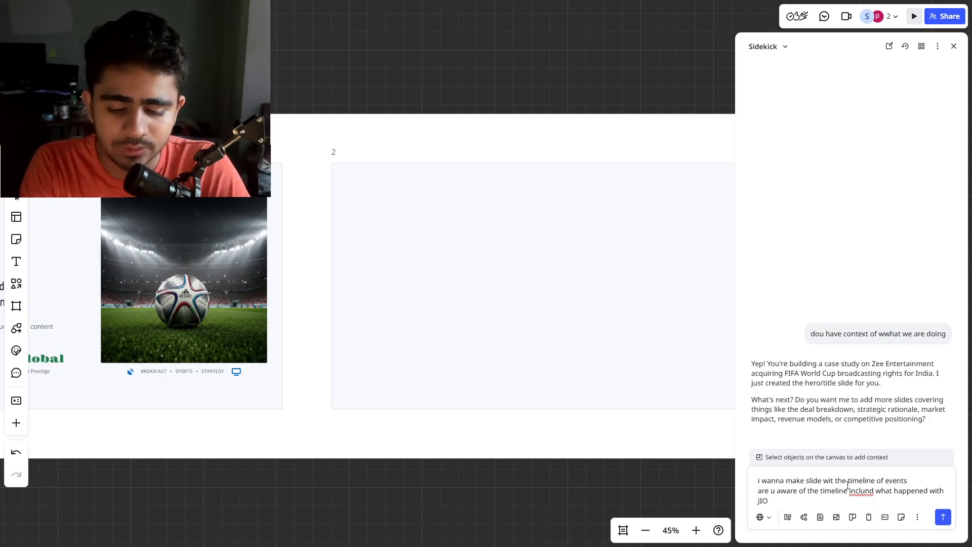
type(" and Sony a")
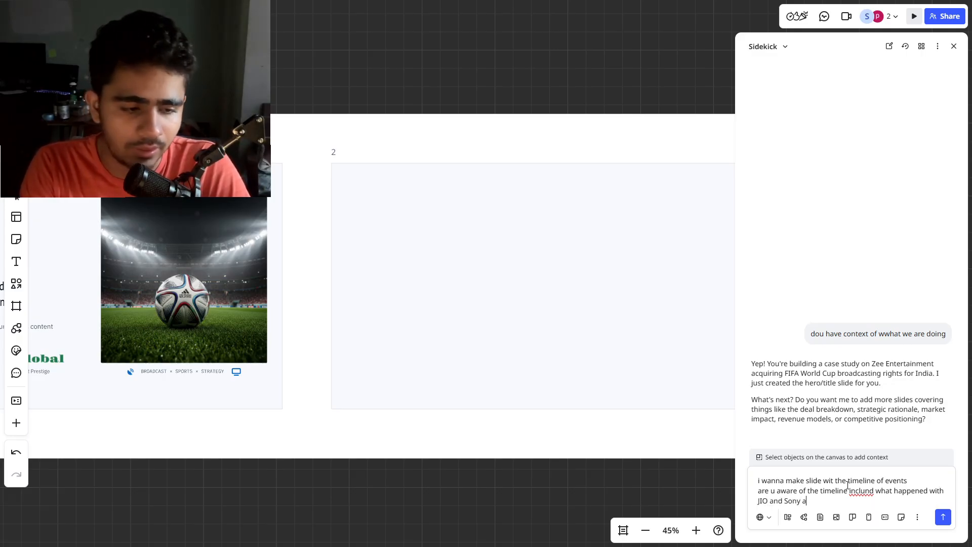
type("nd wy did they ba")
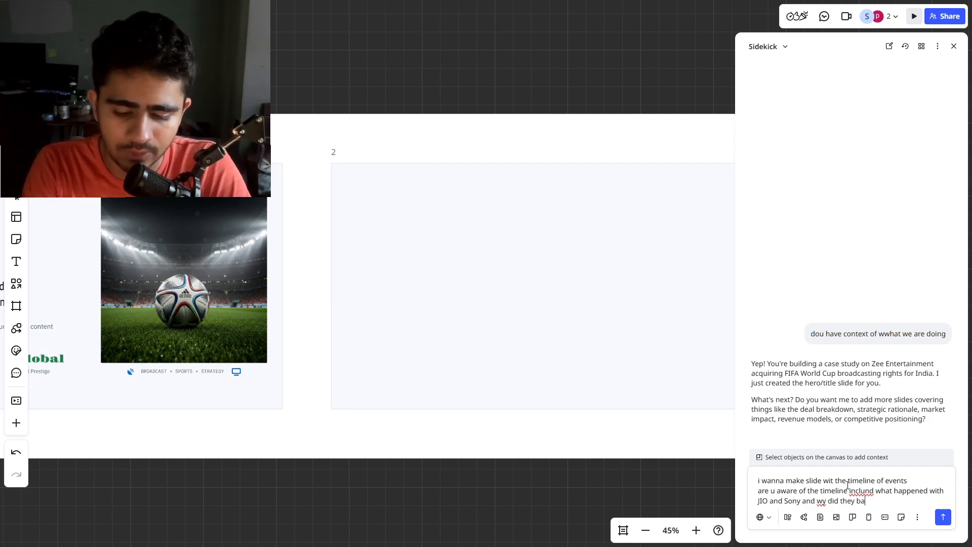
type("ck out and why was")
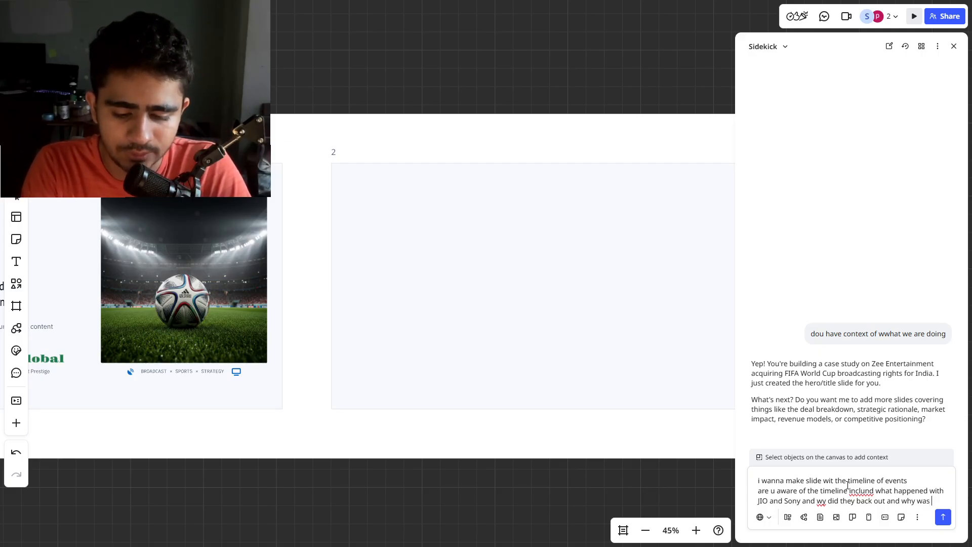
type("zee a ")
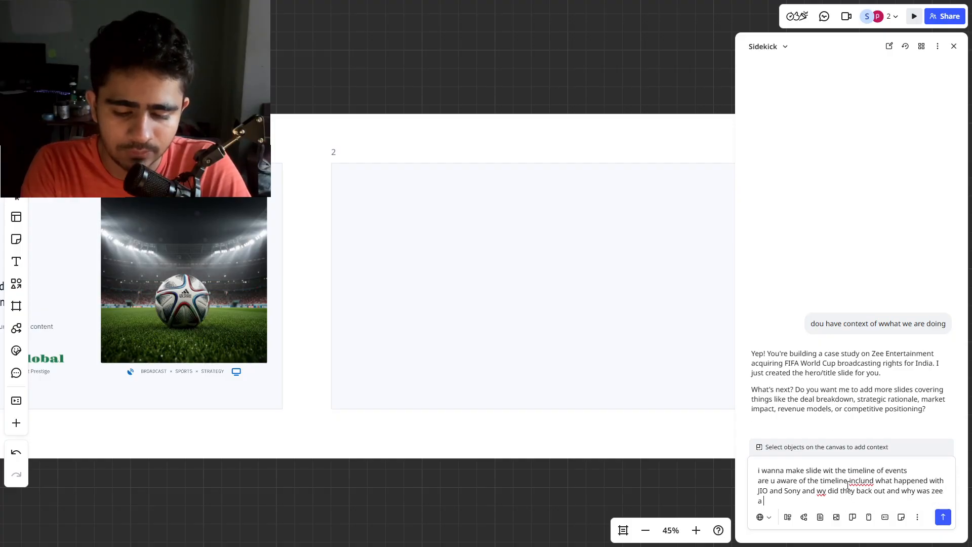
type("art of teh deal")
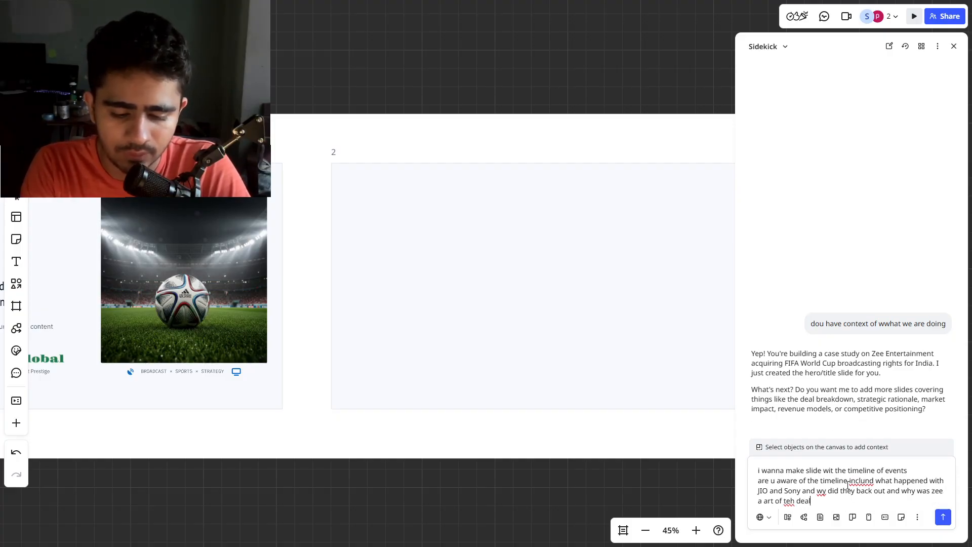
type(" etc")
- Finish the prompt on a new line with "dont do anything in the slides just ans here in the chat" and send it
key("shift+Return")
type("dont ")
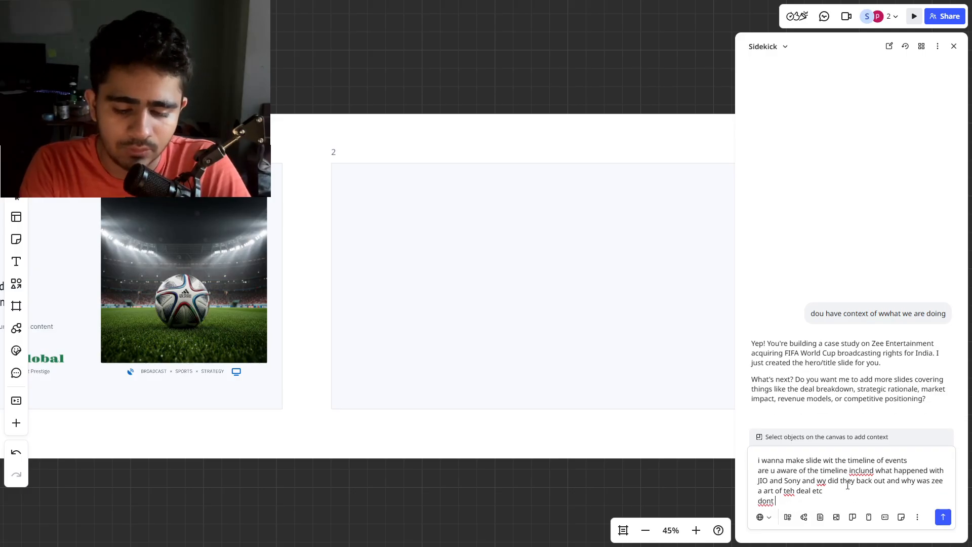
type("do anythin")
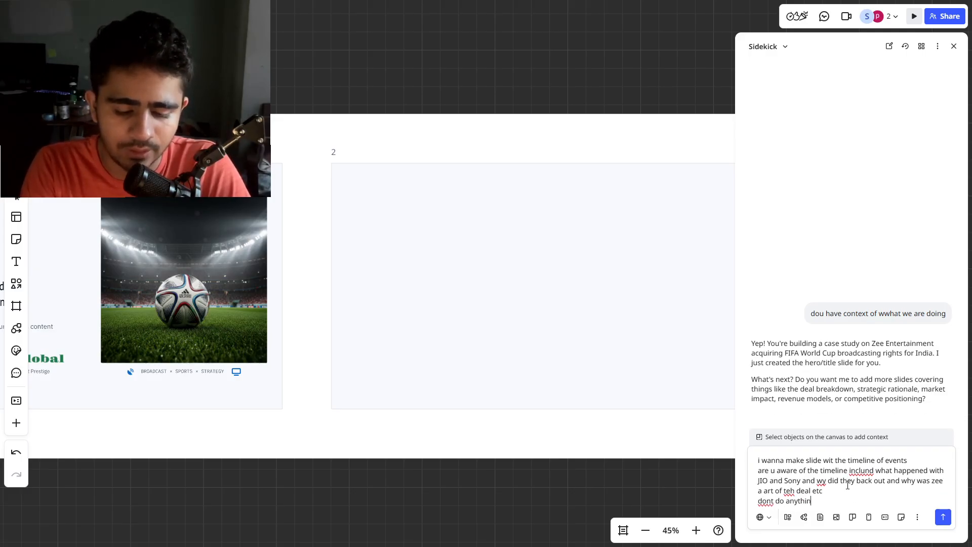
type("g in the slides j")
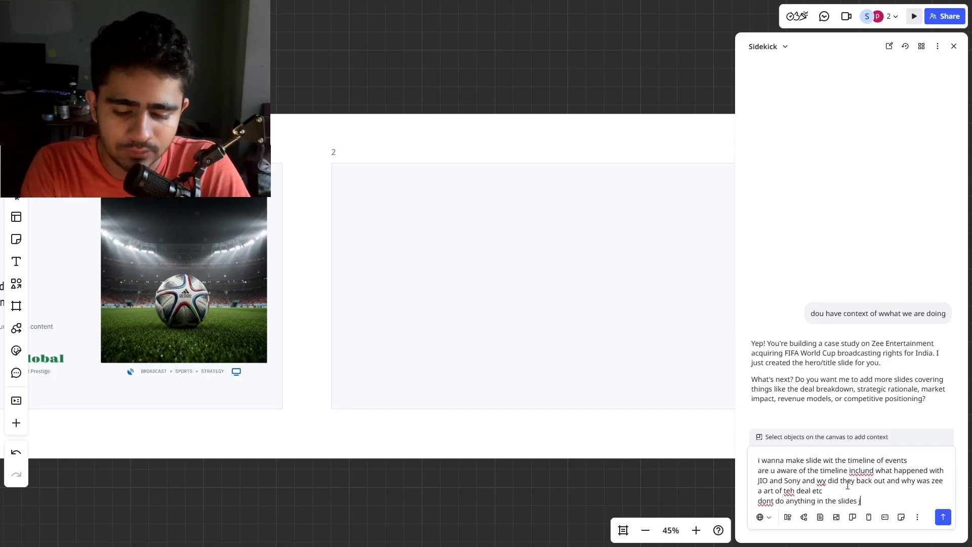
type("ust ans here in th")
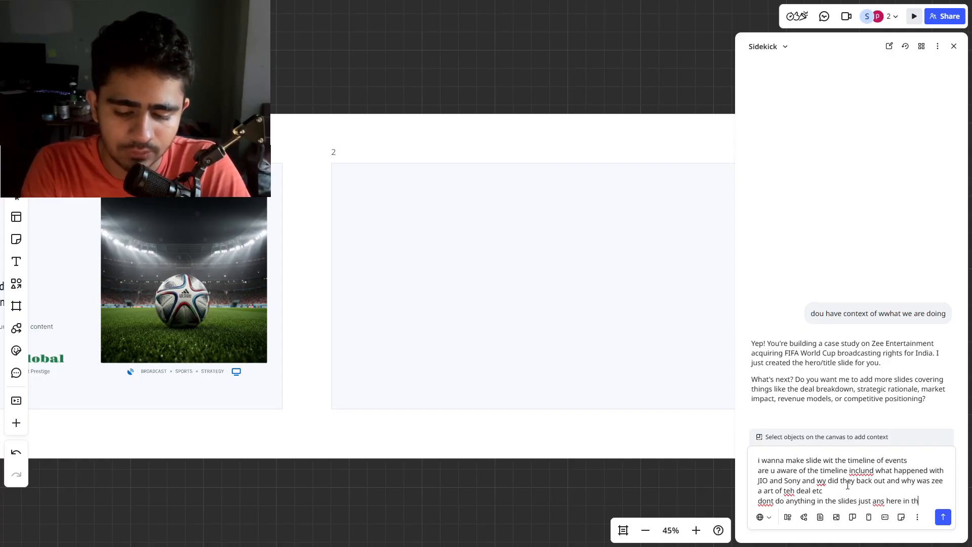
type("e chat")
key("Return")
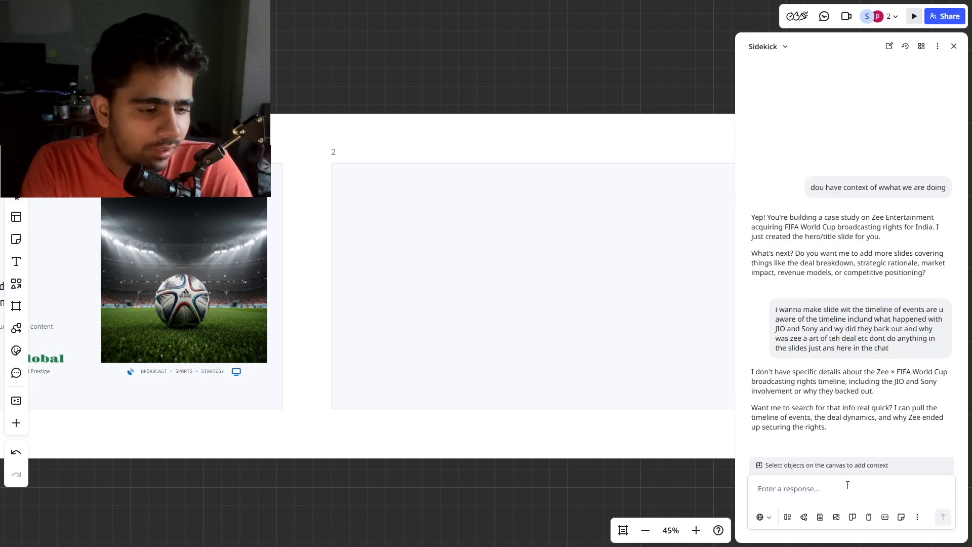
- Ask Sidekick "i have all that info, how do i provide context to u"
type("i have all")
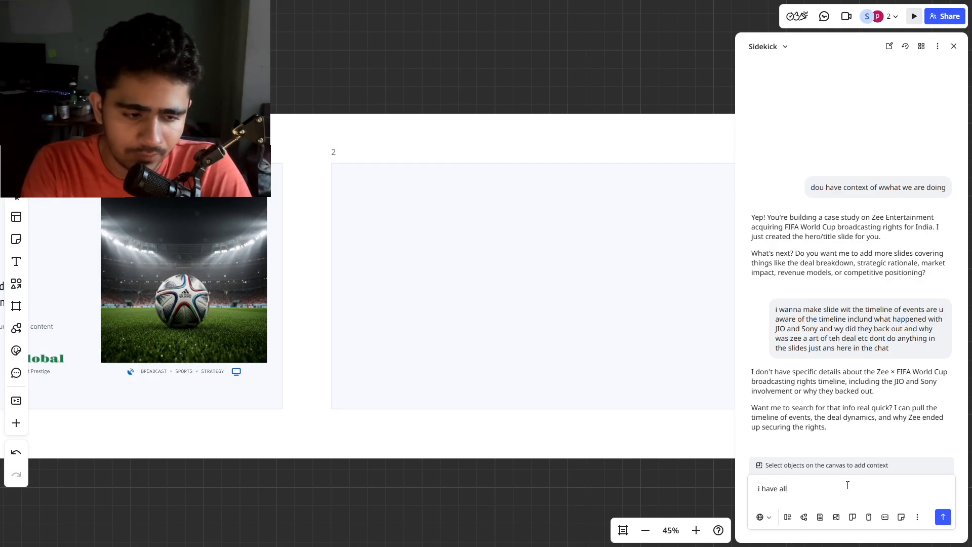
type(" the")
key("ctrl+BackSpace")
key("ctrl+BackSpace")
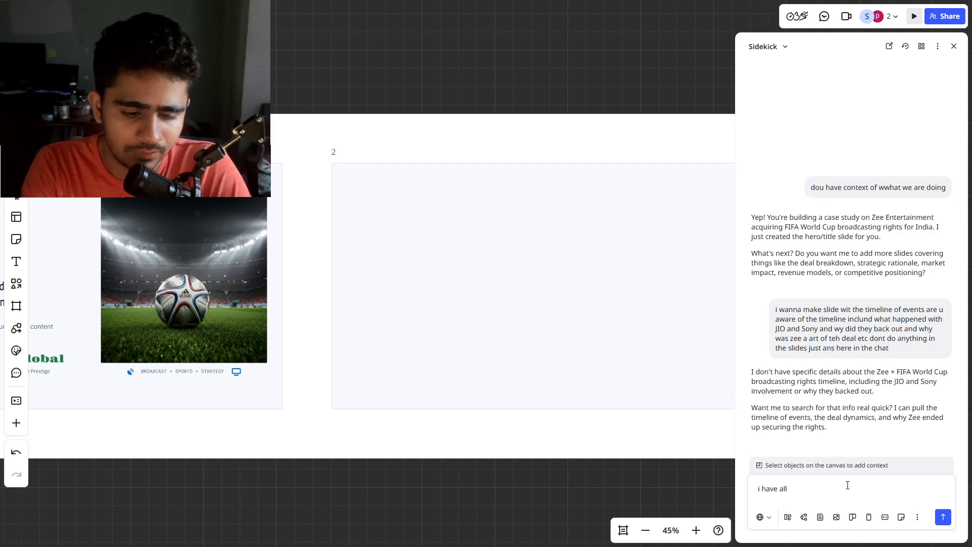
type("that iunfo")
key("ctrl+BackSpace")
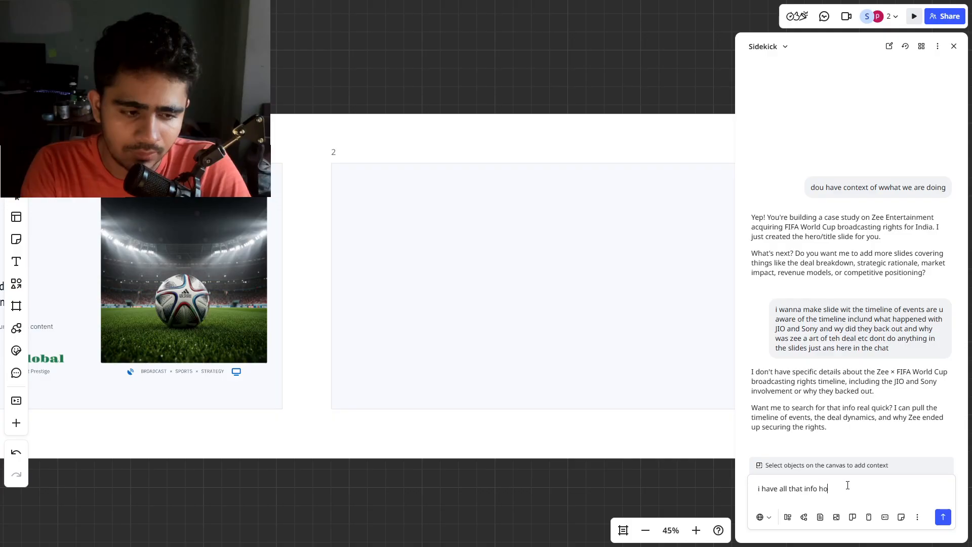
type("info, how")
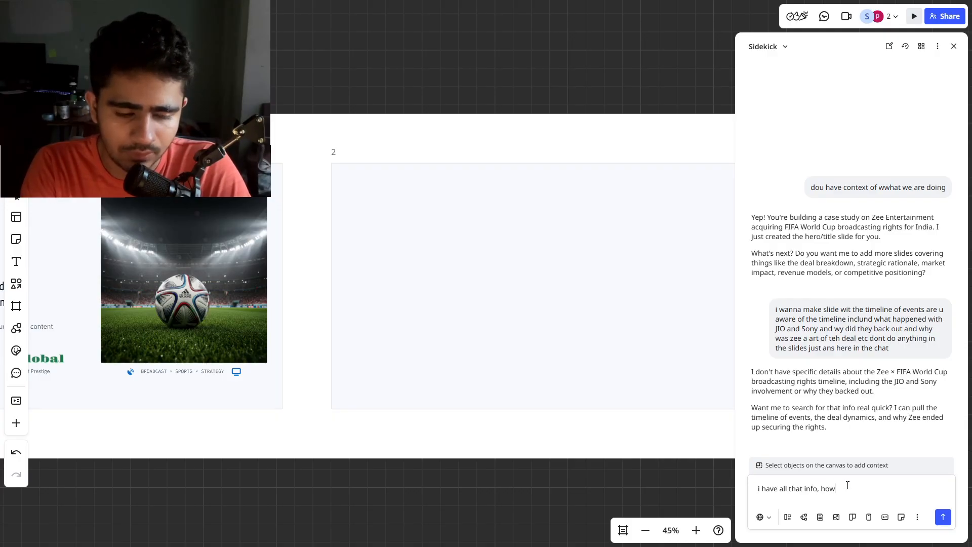
type(" do i provide ")
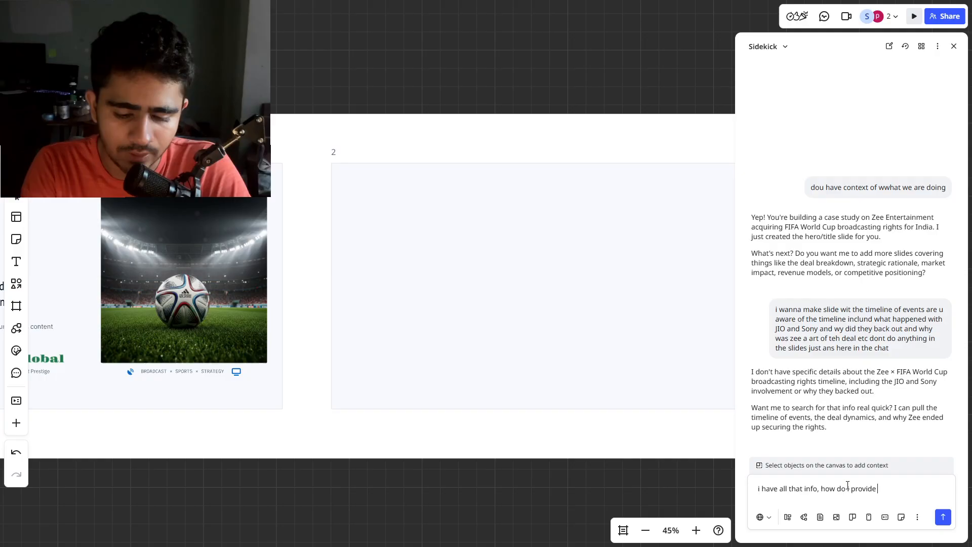
type("context to u")
key("Return")
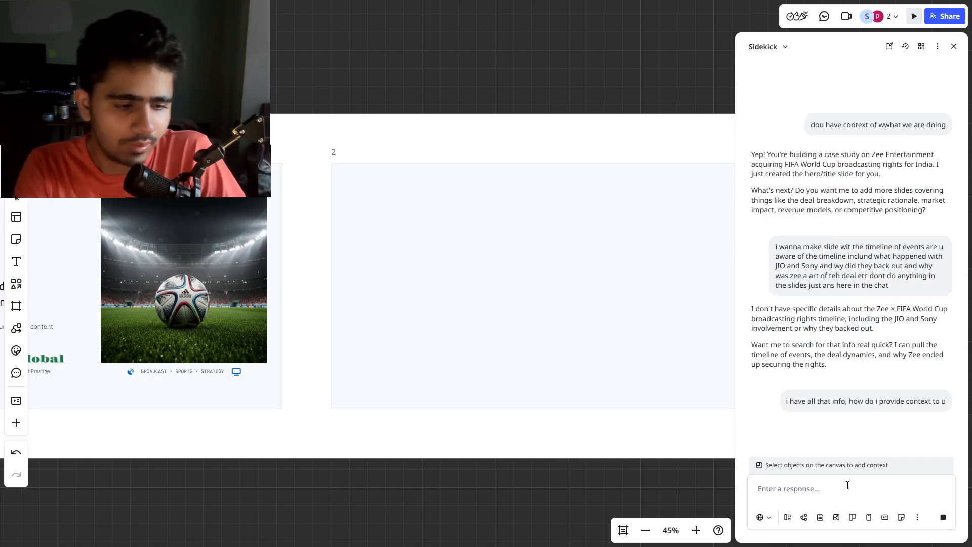
- Check Sidekick's knowledge sources and extra creation options for a way to supply context
left_click(768, 518)
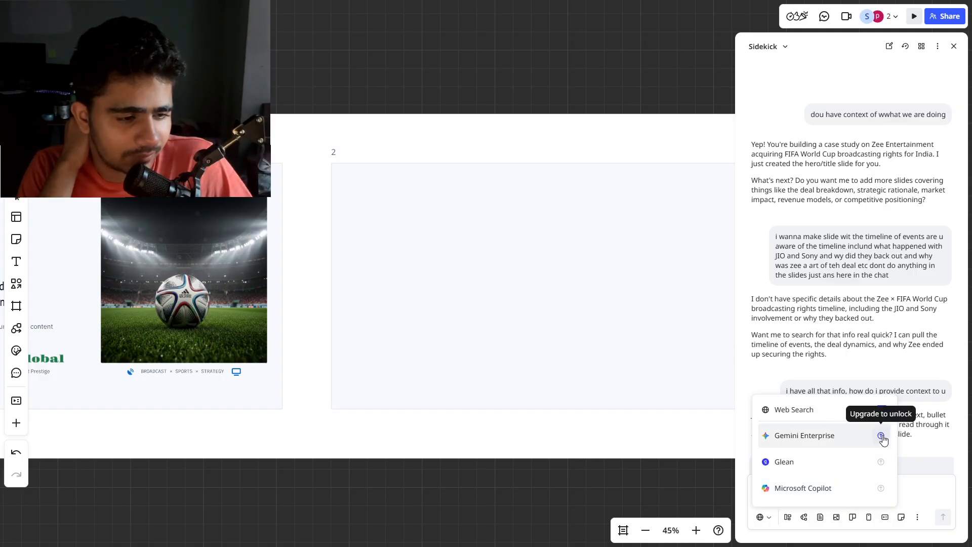
left_click(921, 486)
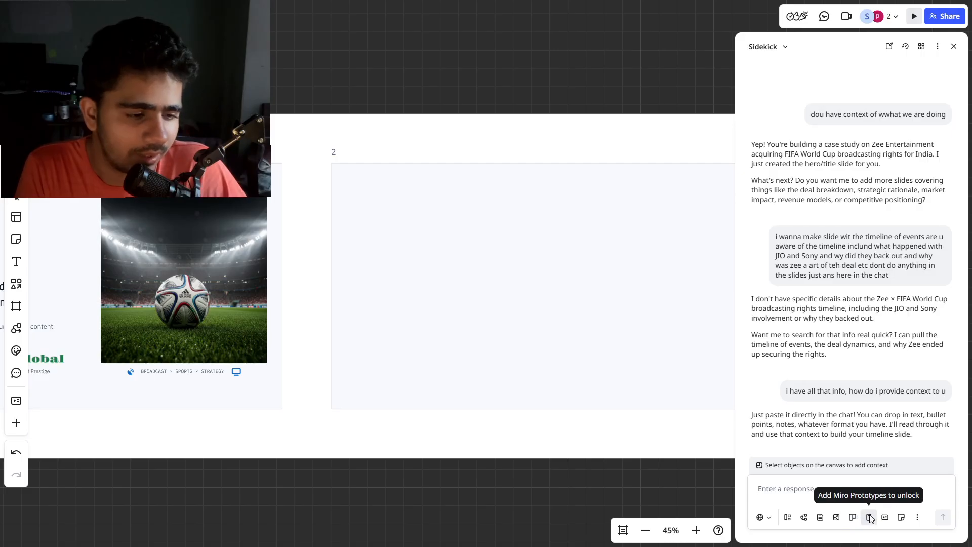
left_click(917, 517)
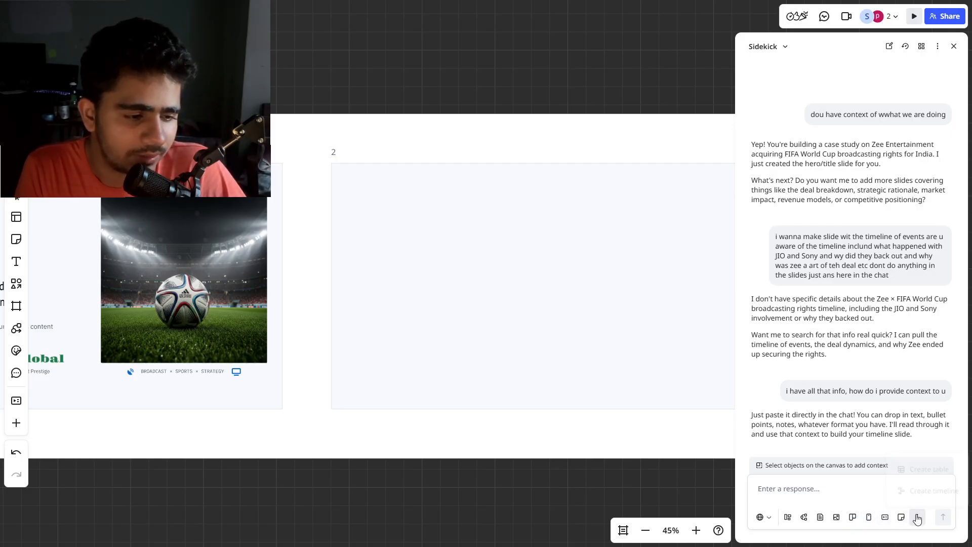
left_click(872, 494)
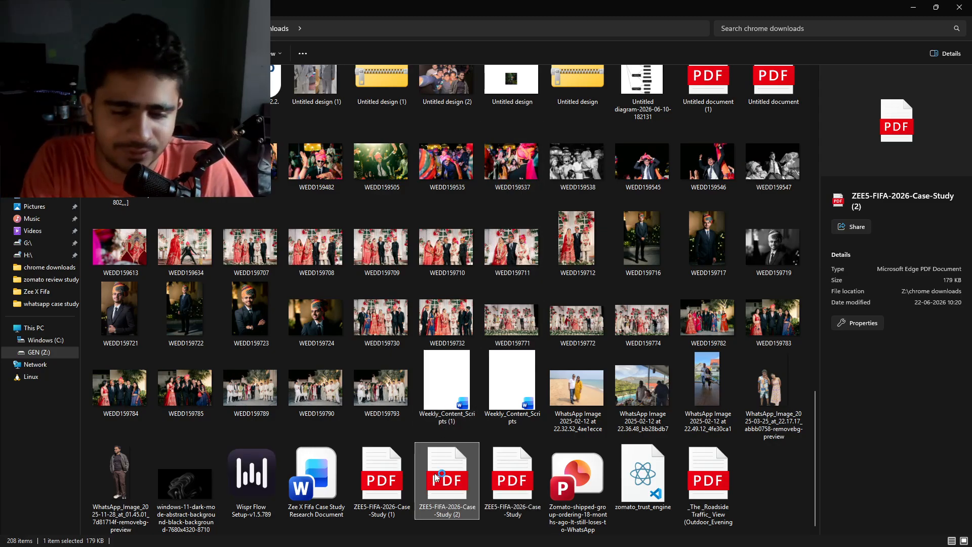
- Add the PDF "ZEE5-FIFA-2026-Case-Study (2)" from the chrome downloads folder in File Explorer to the Miro board
left_click_drag(436, 479, 841, 498)
key("alt+Tab")
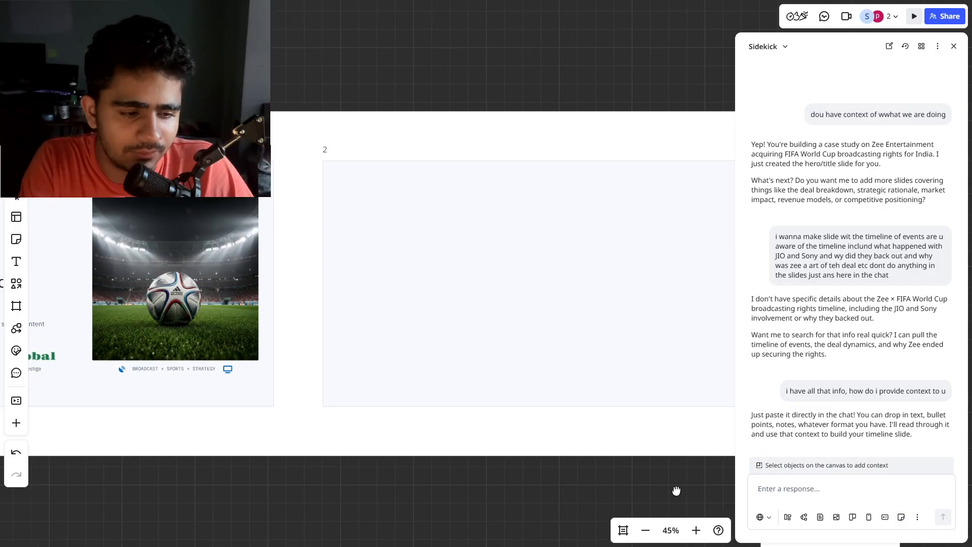
left_click_drag(691, 497, 358, 353)
- Enlarge the case study PDF on the board and move it up and left beside the second slide
left_click(462, 357)
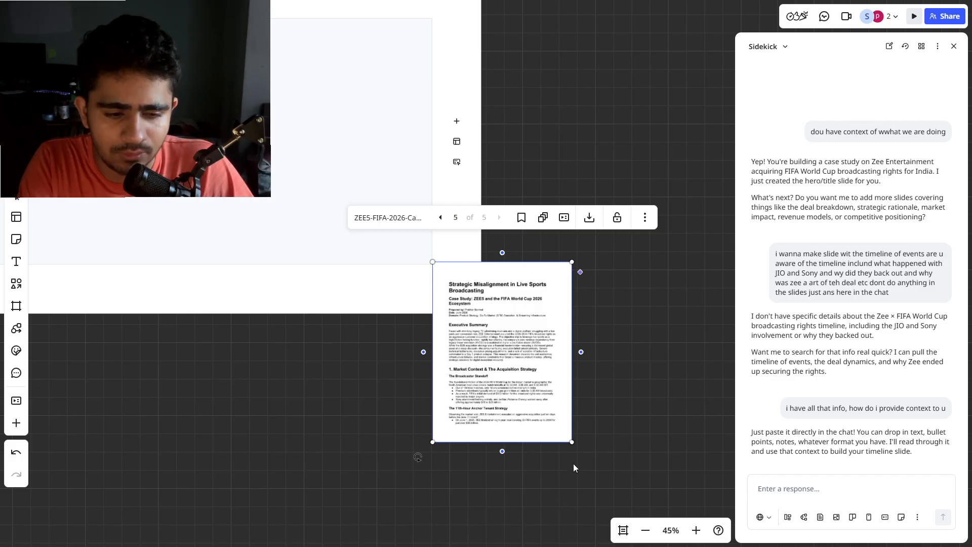
left_click_drag(572, 442, 654, 545)
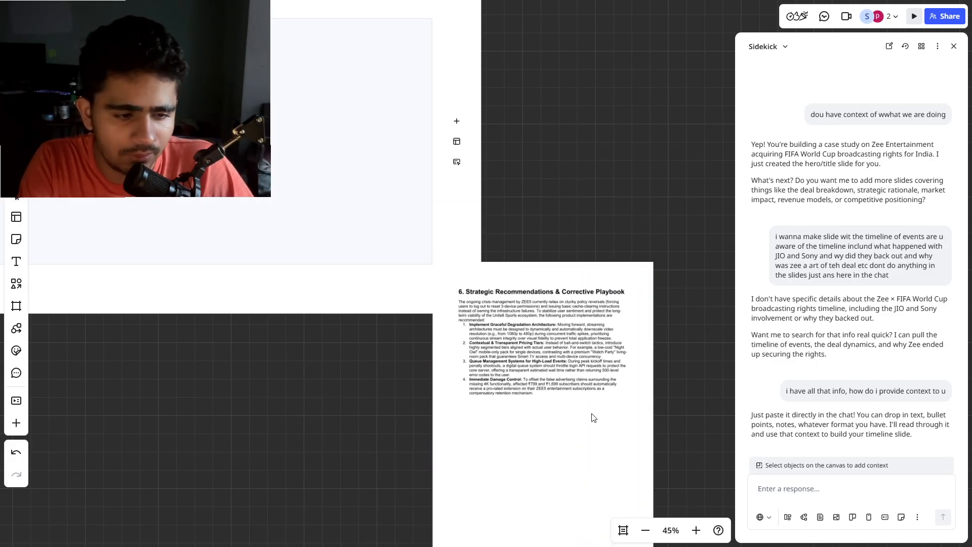
left_click_drag(591, 414, 531, 358)
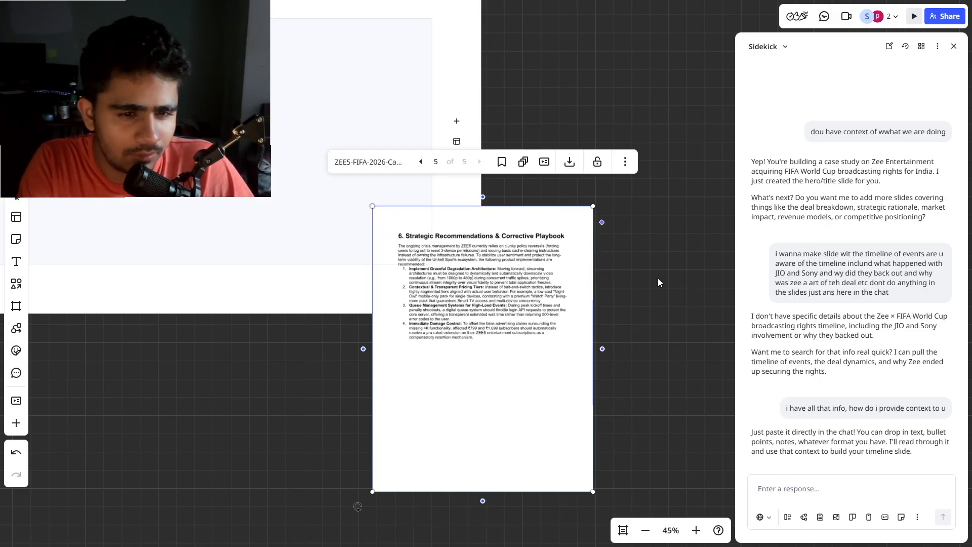
left_click(625, 161)
left_click(556, 146)
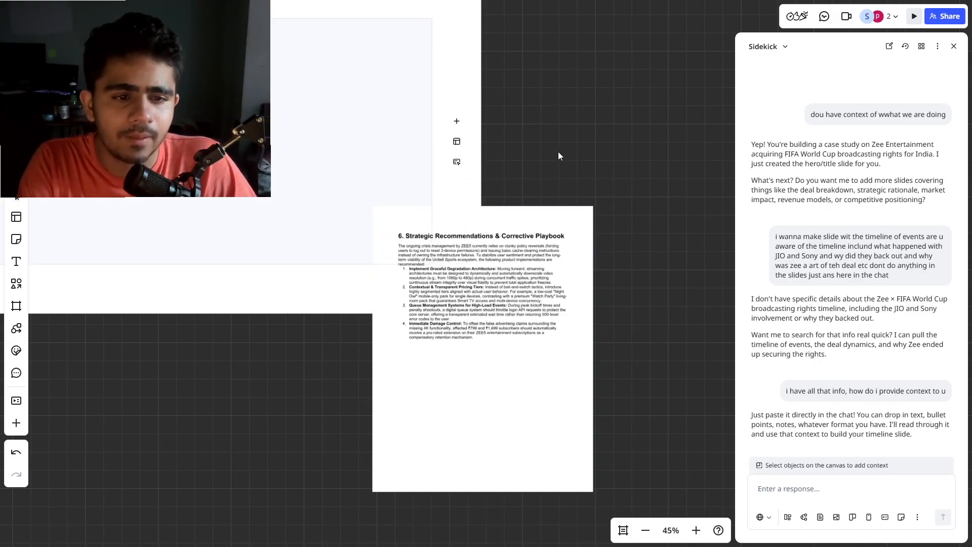
- Convert the case study PDF into slides and shift the new slide set up and left on the board
left_click(558, 223)
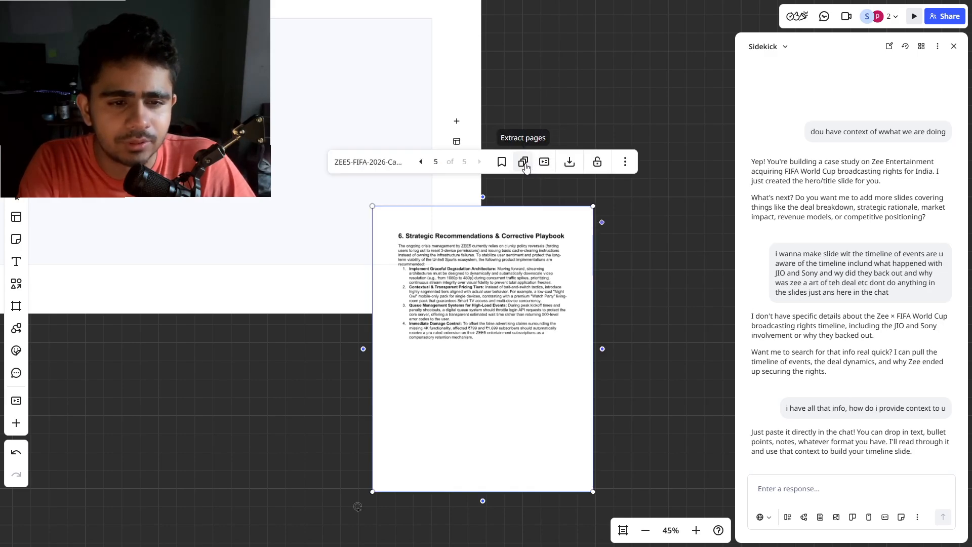
left_click(545, 162)
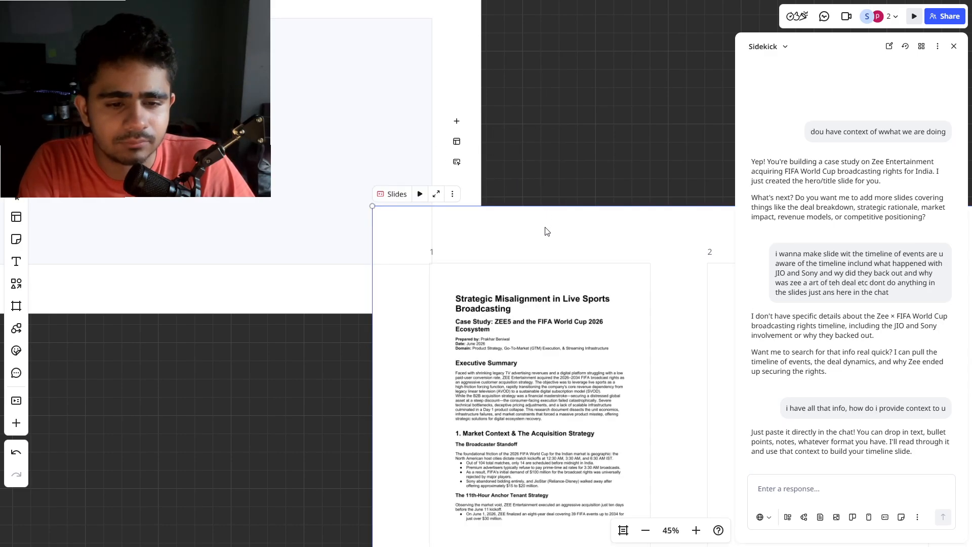
left_click_drag(545, 227, 281, 99)
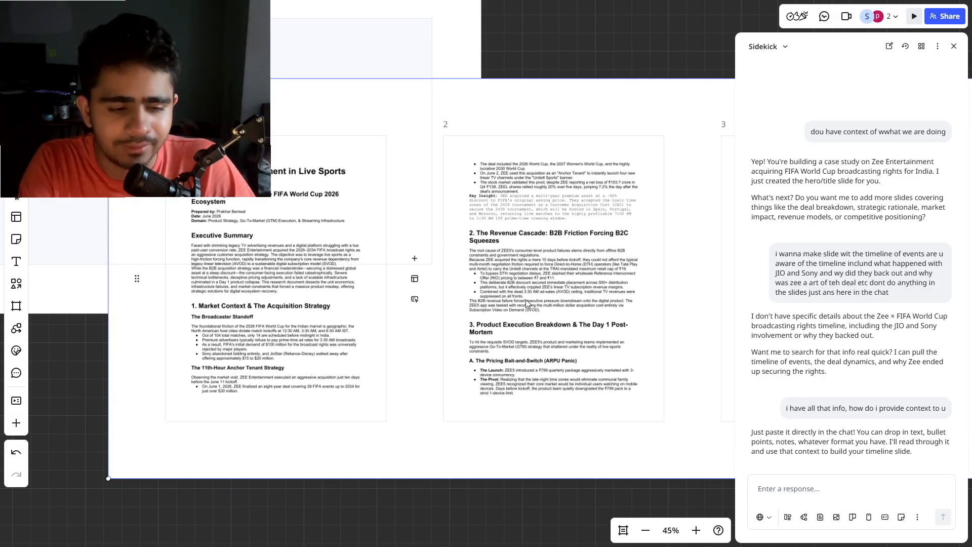
left_click_drag(474, 100, 420, 137)
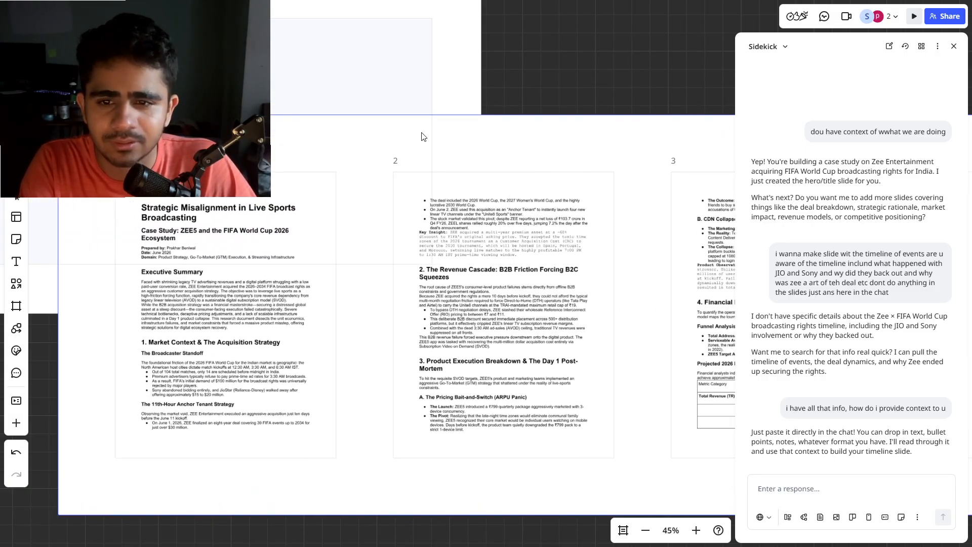
right_click(149, 183)
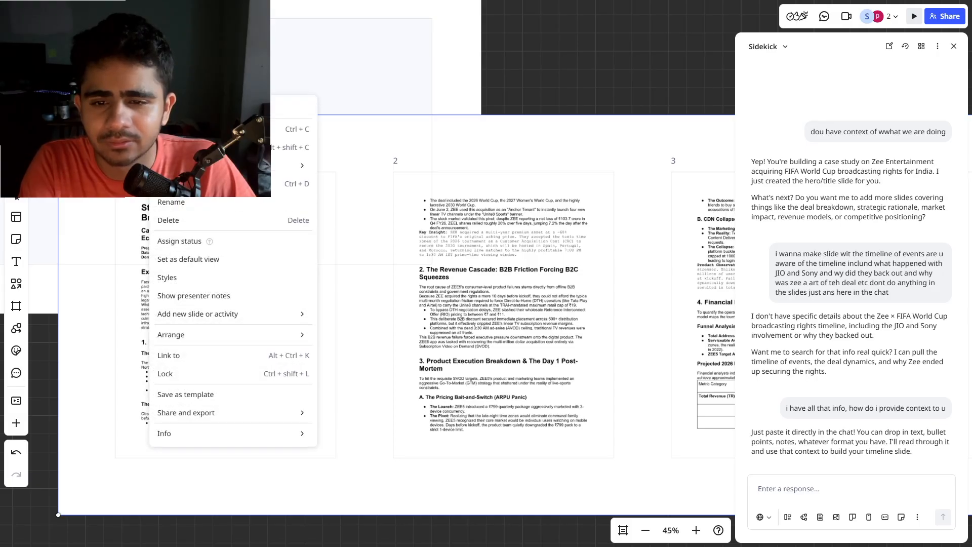
mouse_move(223, 166)
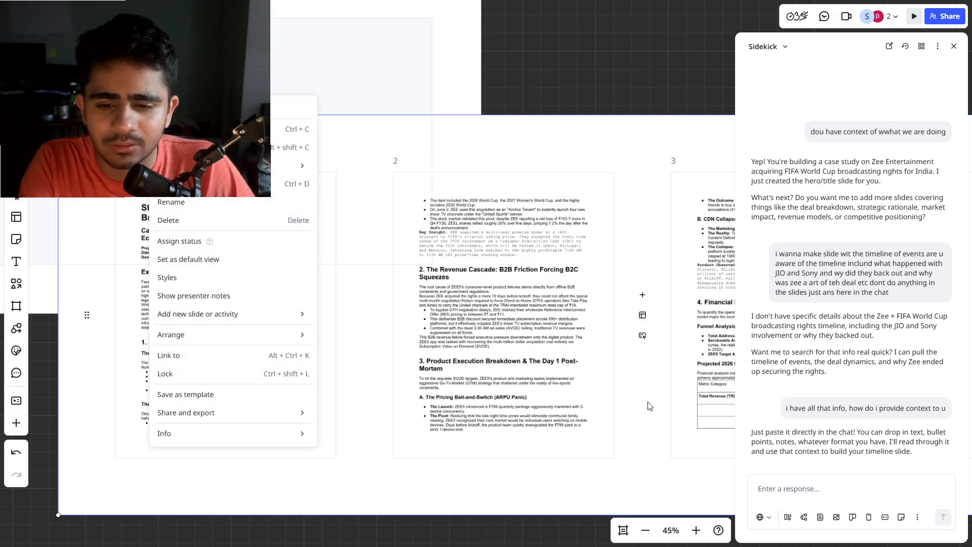
- Ask Sidekick whether it can see the document that was just provided on the board
left_click(866, 495)
type("can usee the docs")
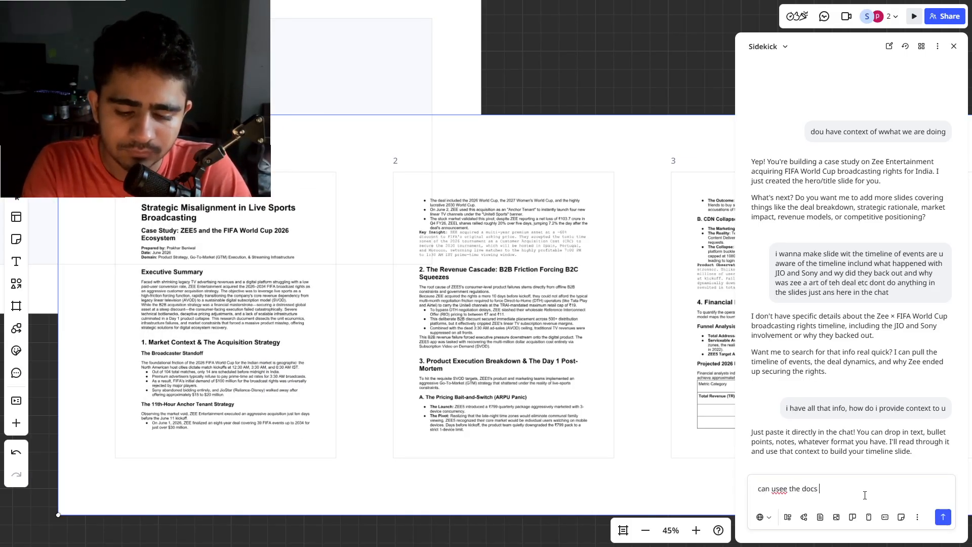
key("BackSpace")
key("BackSpace")
key("BackSpace")
key("BackSpace")
key("BackSpace")
type("do")
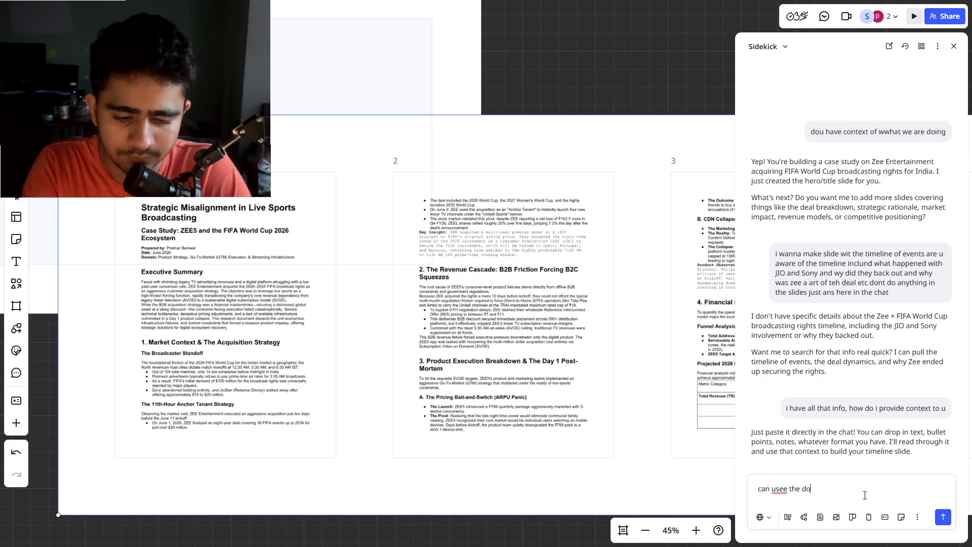
type("cuemtn that i just")
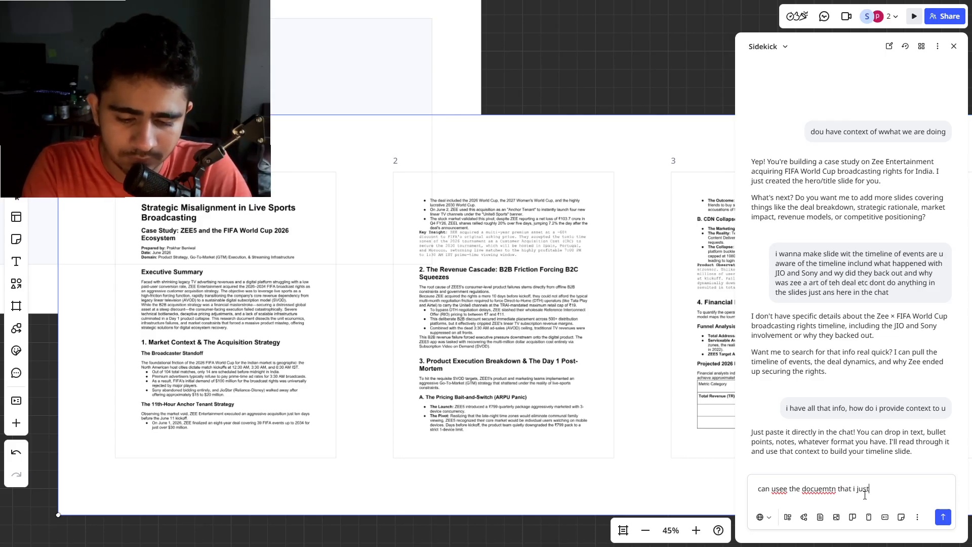
type(" provided")
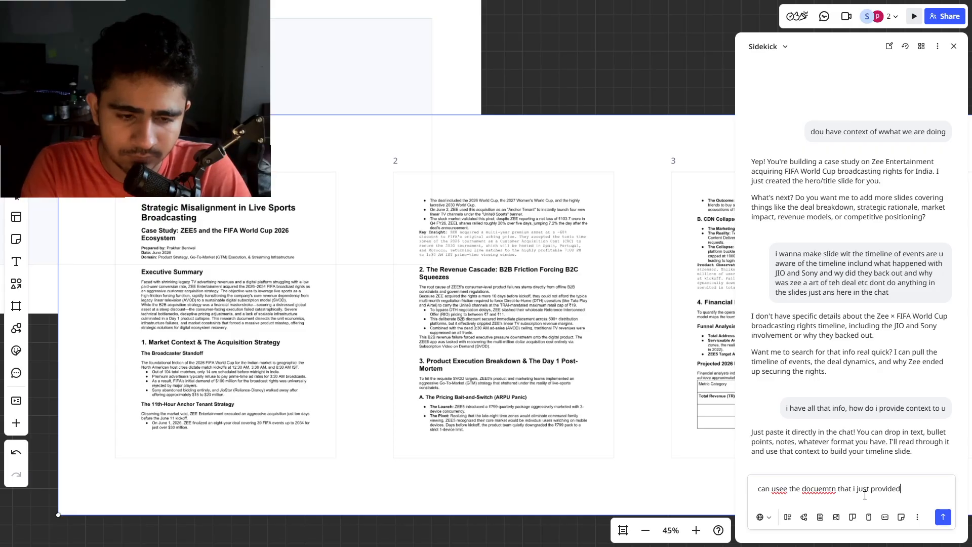
key("Return")
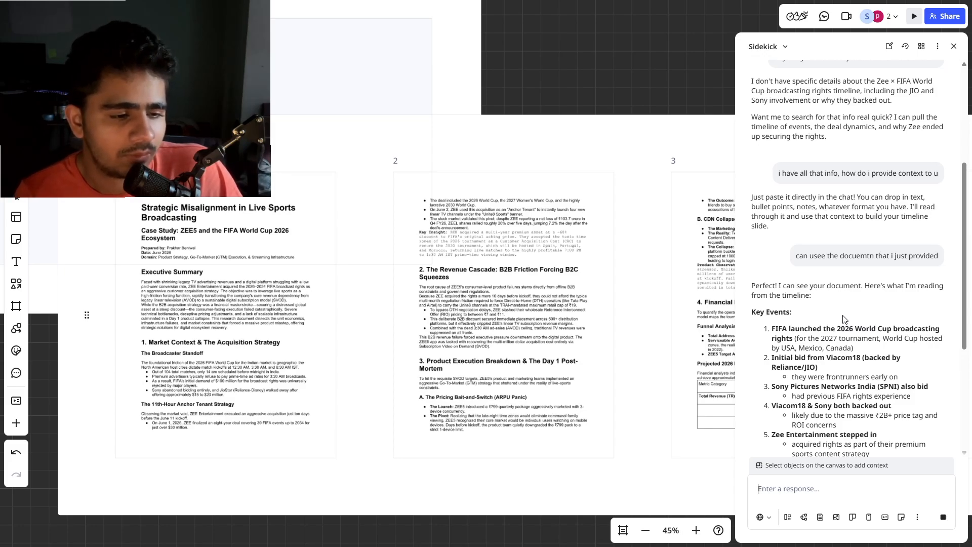
- Read through Sidekick's timeline summary of the document and reply "do that" so it builds the timeline slide
scroll(844, 319, "down", 3)
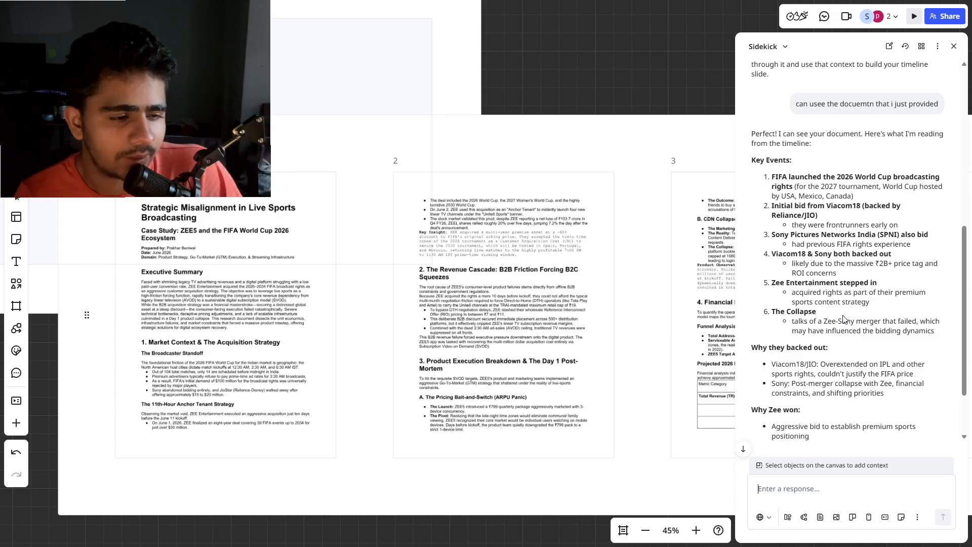
scroll(844, 319, "down", 2)
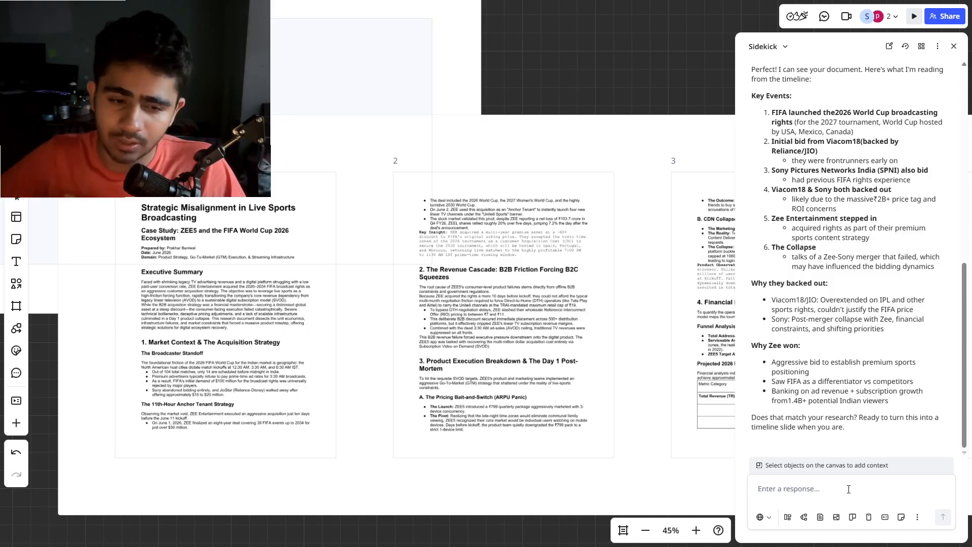
type("do that")
key("Return")
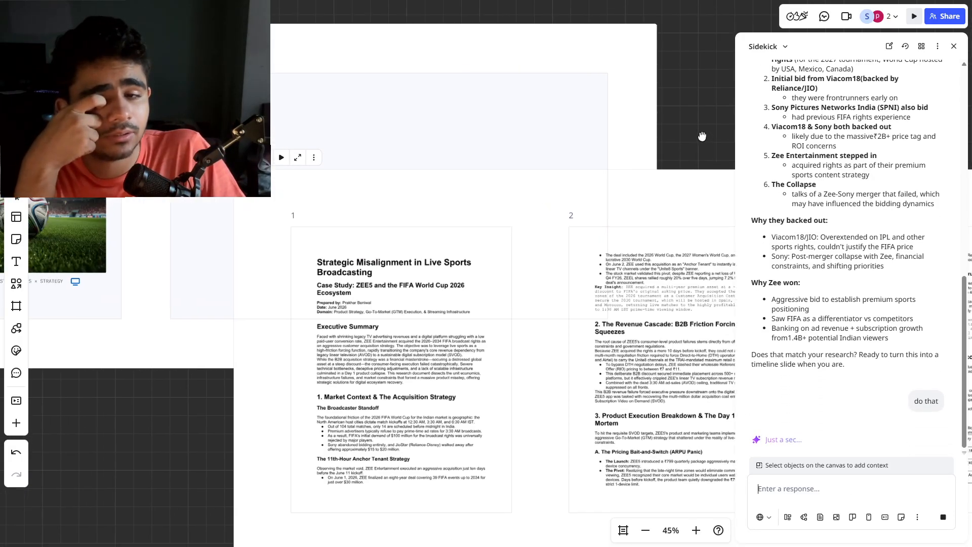
left_click_drag(603, 214, 472, 320)
left_click(272, 394)
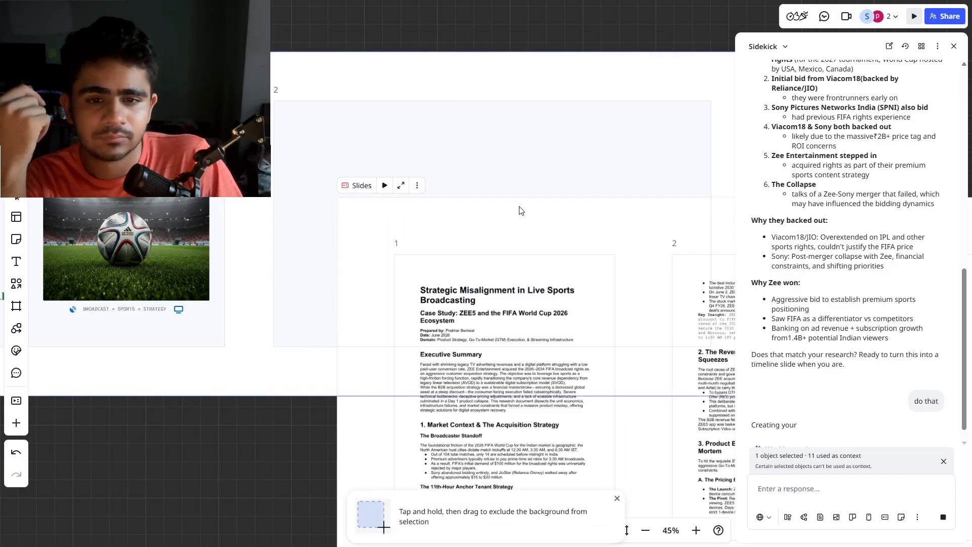
left_click_drag(511, 207, 500, 125)
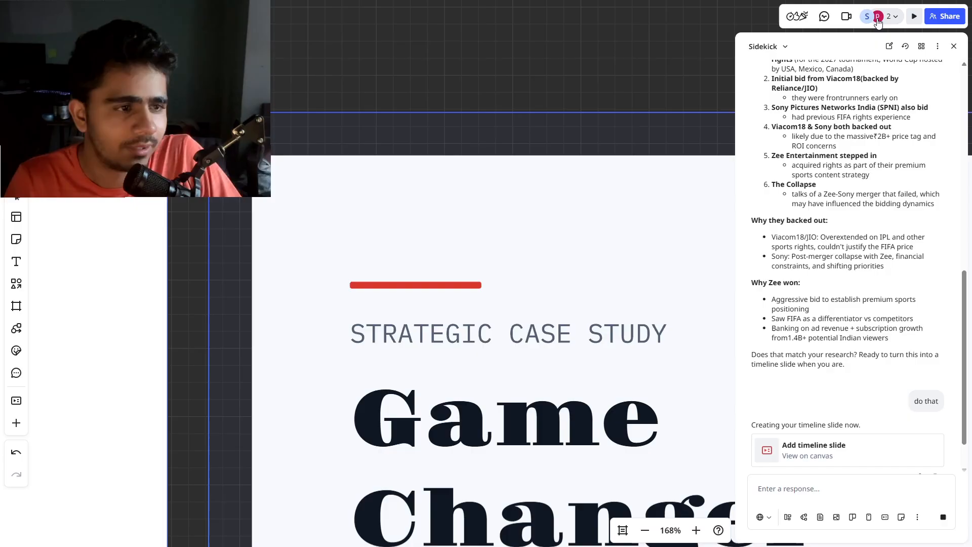
left_click(884, 18)
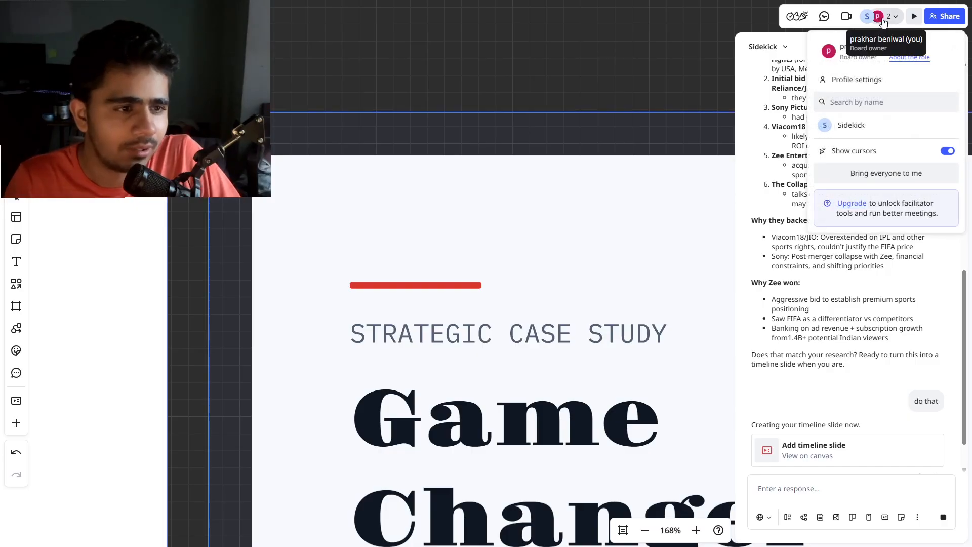
left_click(885, 21)
- Examine the generated "The Road to Rights" timeline slide, its event list and side boxes, and compare it with the title slide
scroll(637, 109, "down", 4)
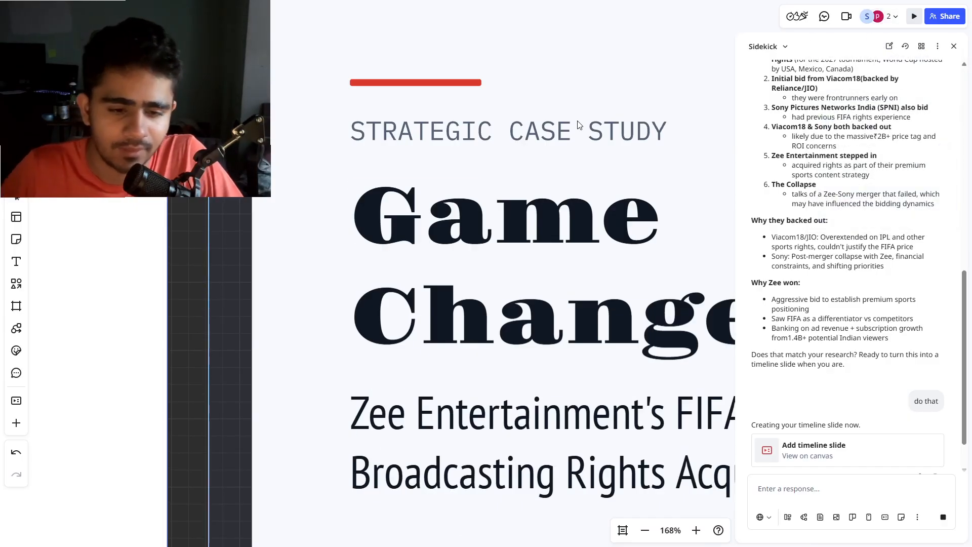
scroll(579, 175, "down", 10)
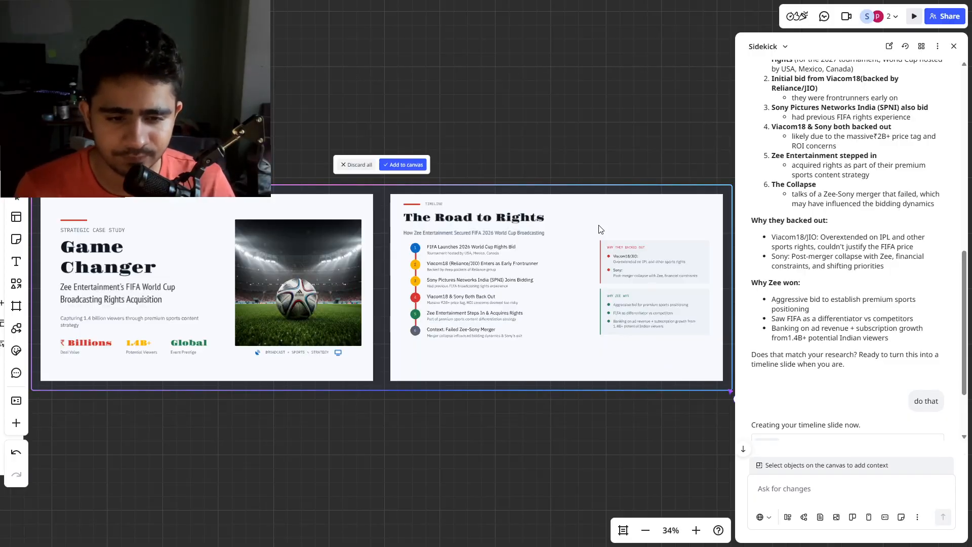
scroll(527, 416, "up", 5)
scroll(526, 415, "down", 4)
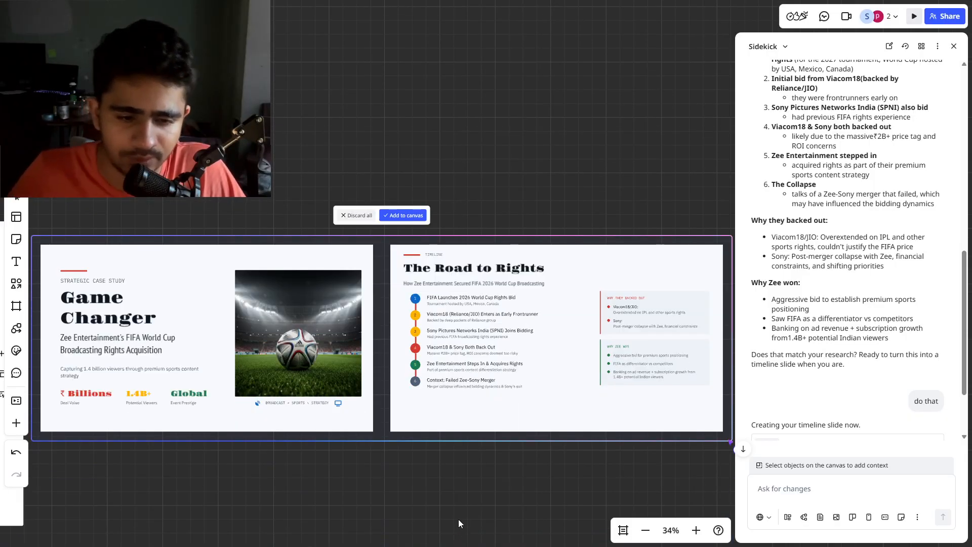
scroll(490, 379, "up", 5)
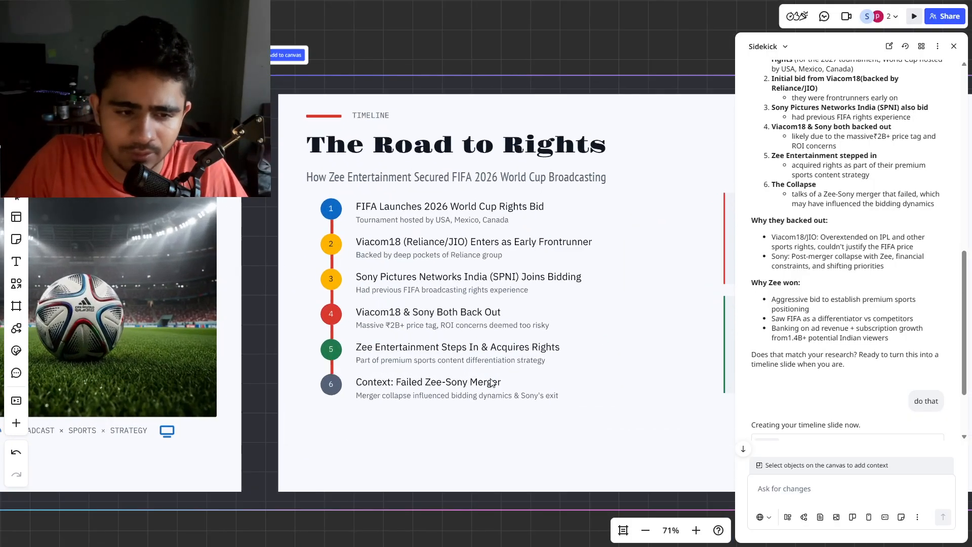
scroll(491, 379, "right", 3)
scroll(490, 380, "down", 2)
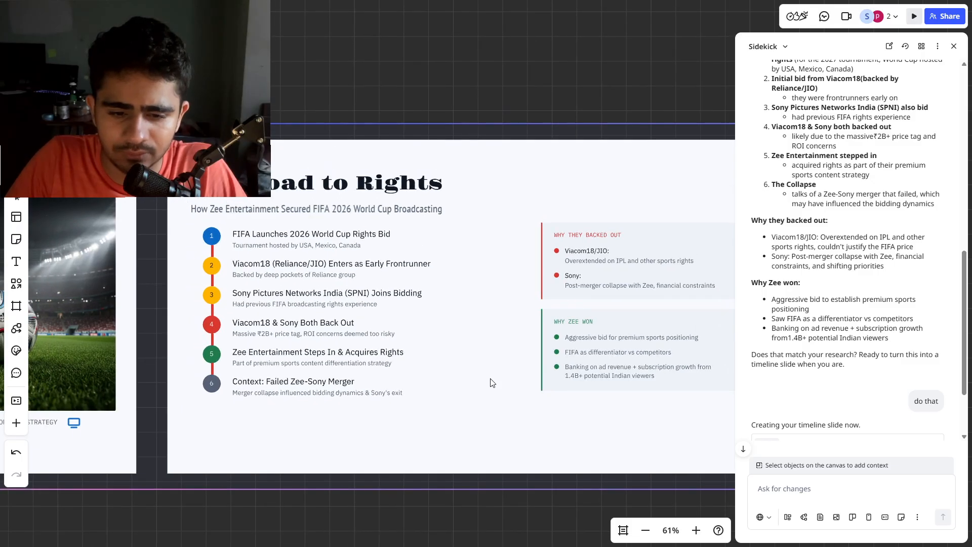
scroll(491, 383, "right", 2)
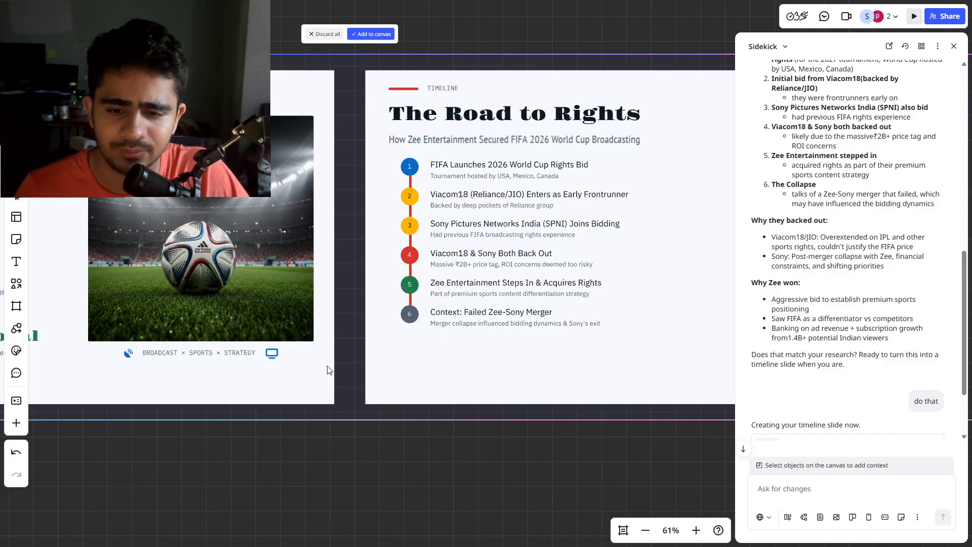
left_click_drag(327, 366, 552, 343)
scroll(366, 332, "down", 4)
scroll(368, 303, "up", 5)
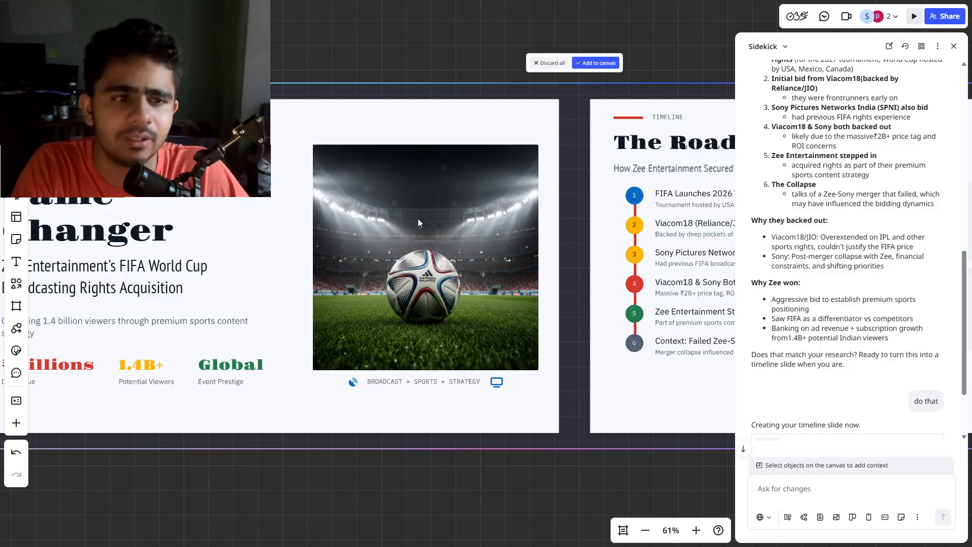
scroll(418, 218, "down", 3)
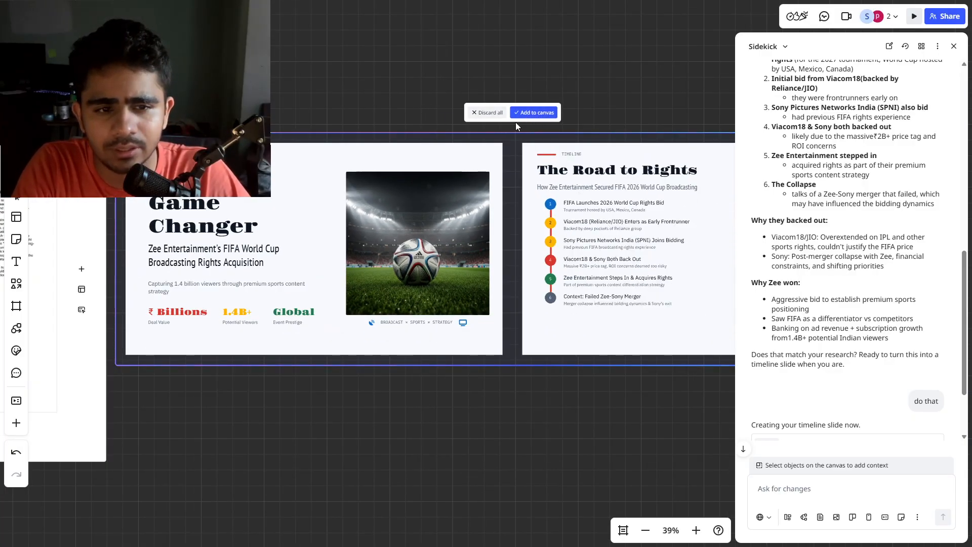
- Switch to the chrome downloads folder in File Explorer
key("alt+Tab")
key("alt+Tab")
key("alt+Tab")
key("alt+Tab")
key("alt+Tab")
key("alt+Tab")
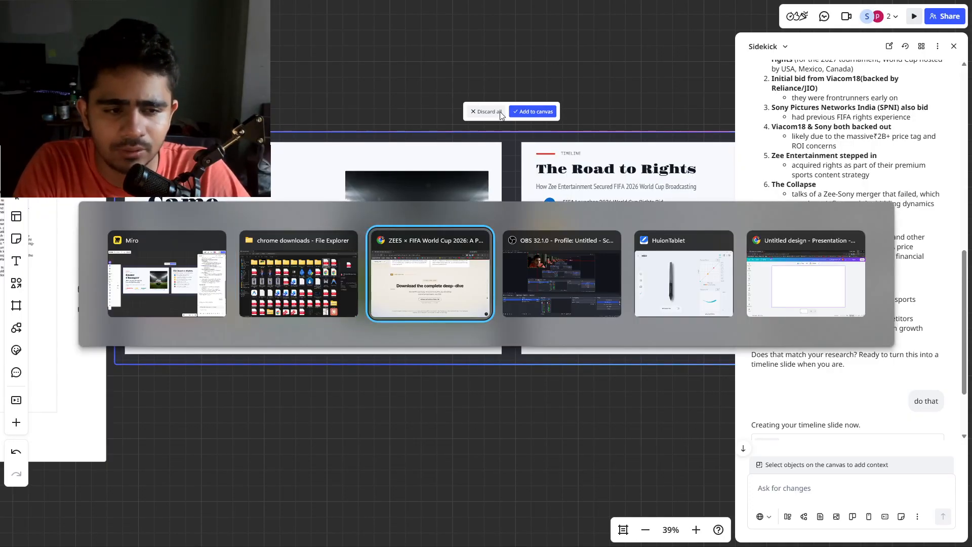
key("alt+Tab")
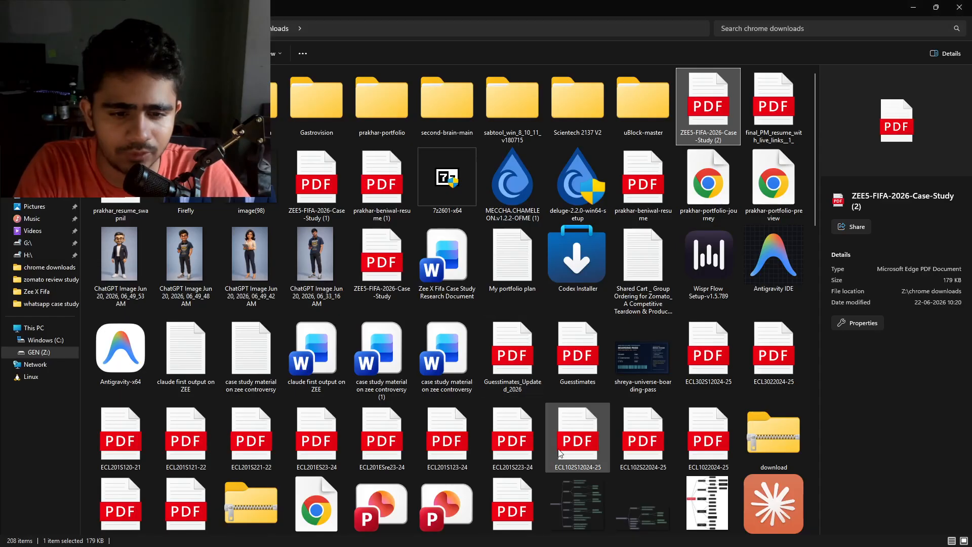
left_click(554, 431)
double_click(554, 431)
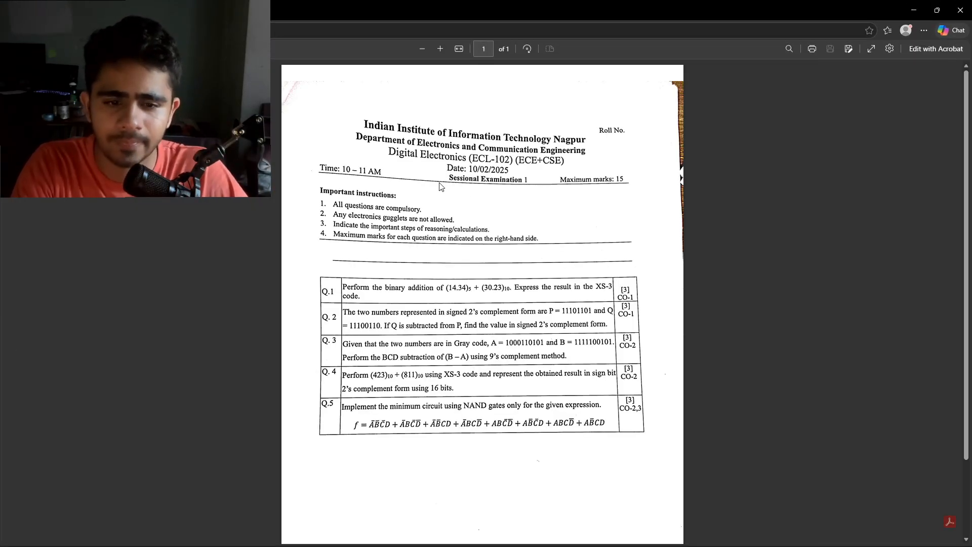
key("alt+Tab")
- Open the PDF "ZEE5-FIFA-2026-Case-Study (1)" from the downloads folder and read its Market Context & The Acquisition Strategy section
scroll(512, 445, "down", 15)
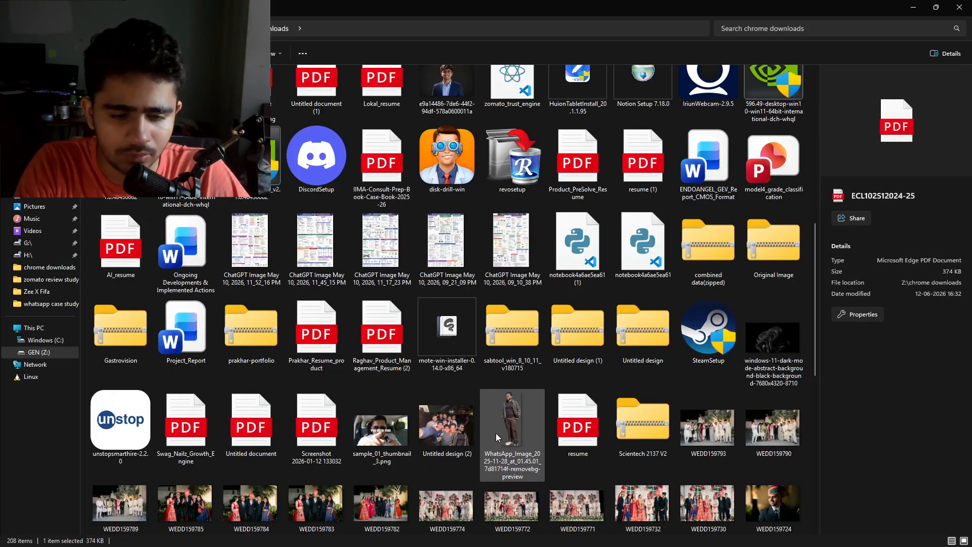
scroll(537, 375, "up", 12)
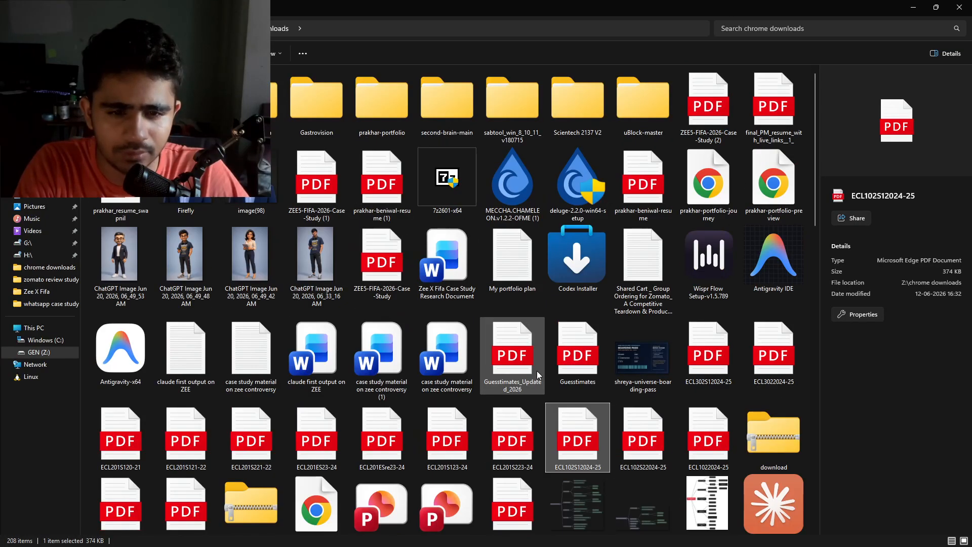
double_click(335, 186)
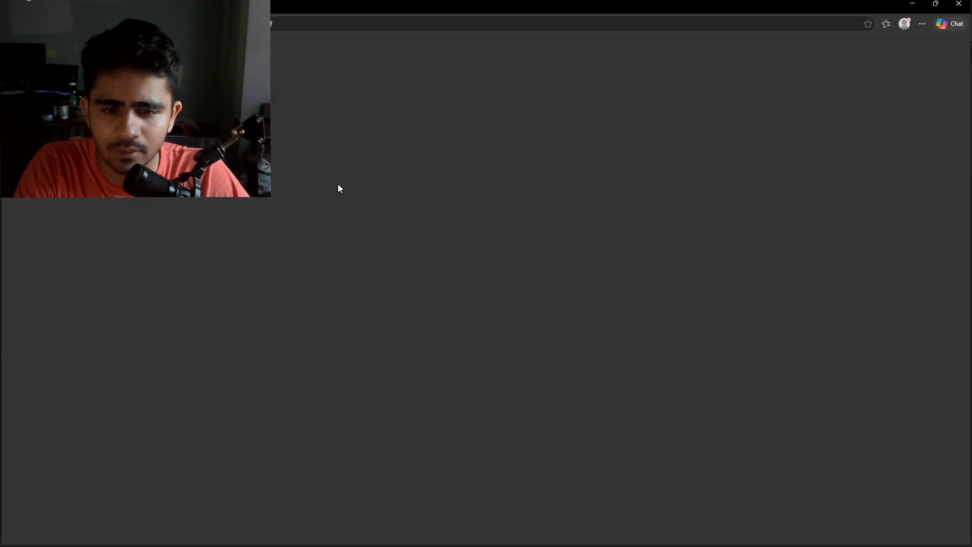
scroll(408, 151, "down", 2)
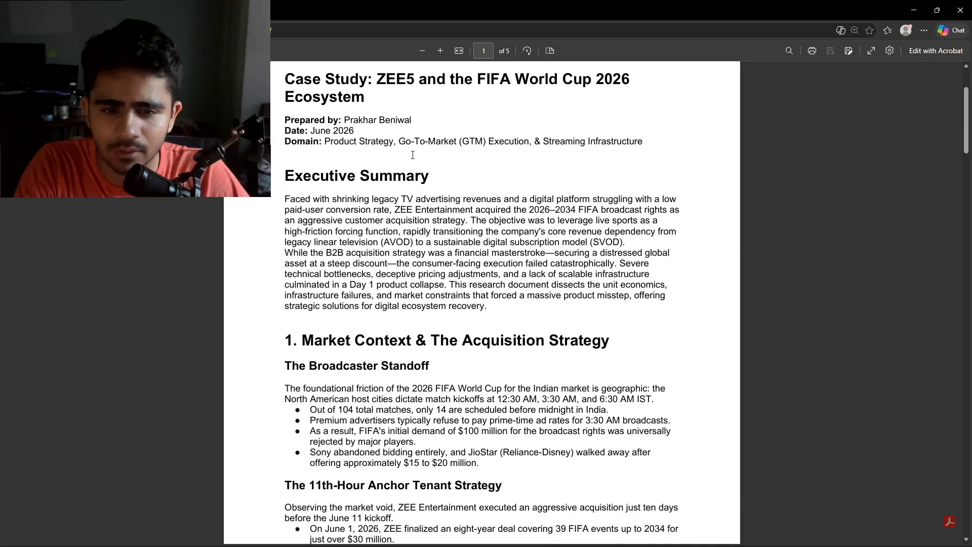
scroll(480, 242, "down", 2)
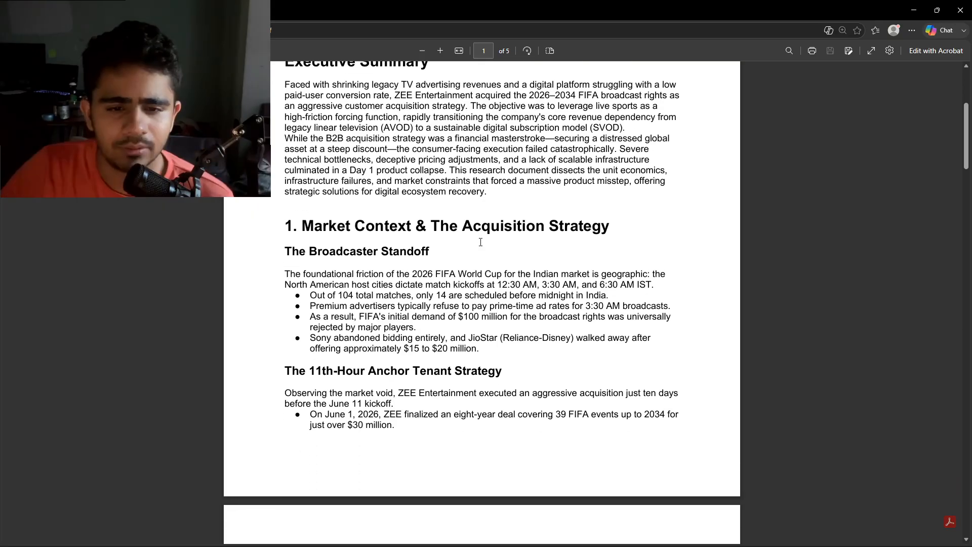
scroll(481, 243, "down", 1)
scroll(481, 243, "up", 3)
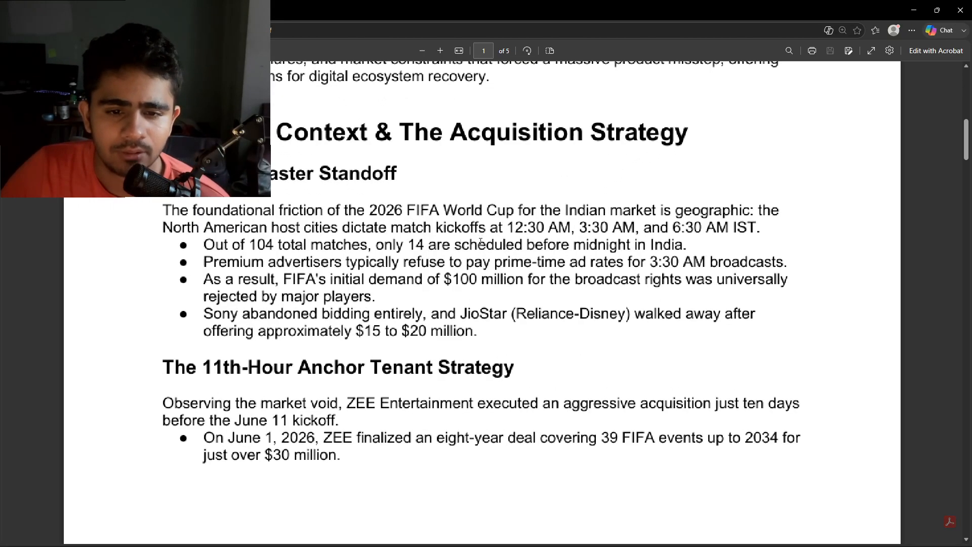